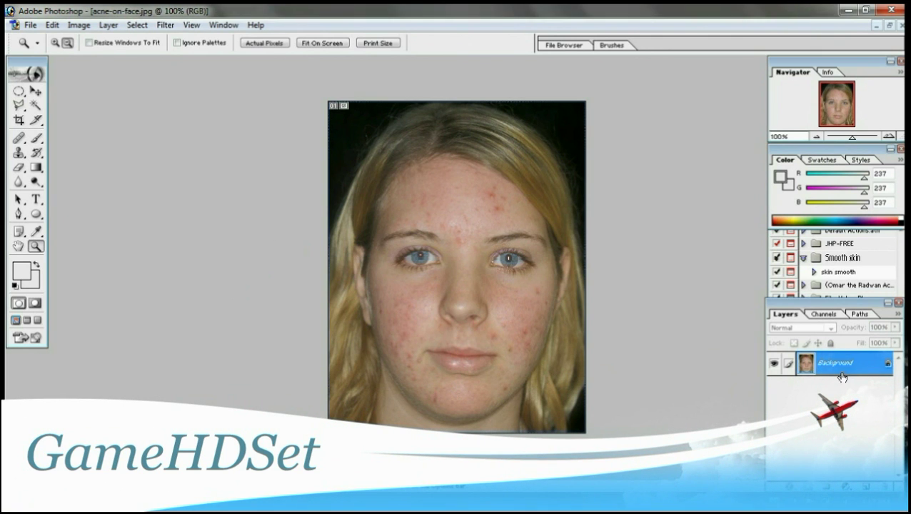
# Duplicate the Background layer.
pyautogui.moveTo(837, 366); pyautogui.dragTo(866, 487)
pyautogui.press('alt')
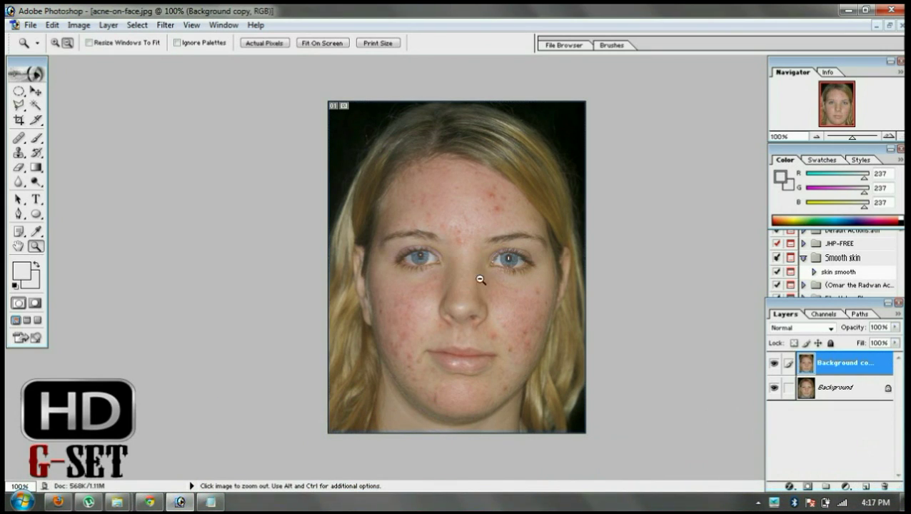
# Cover the red pimples on the right side of the forehead with clean nearby skin using the Clone Stamp.
pyautogui.click(19, 153)
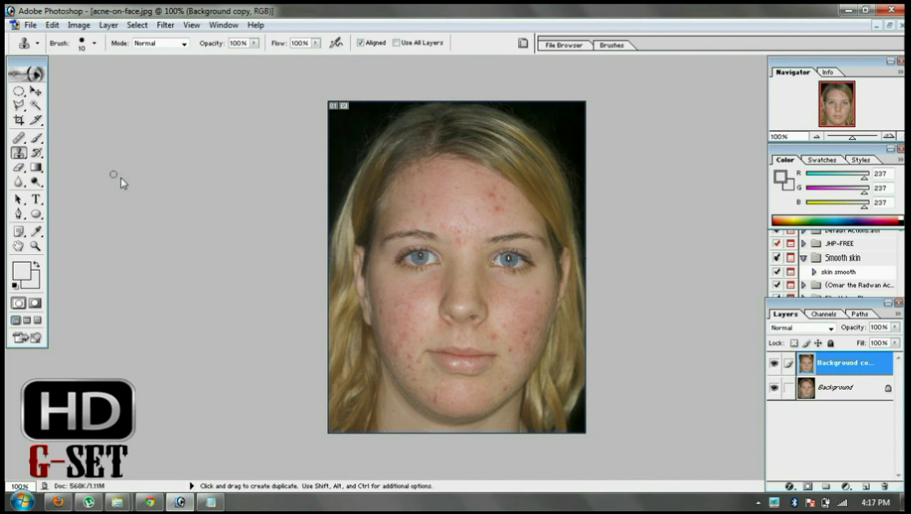
pyautogui.click(35, 245)
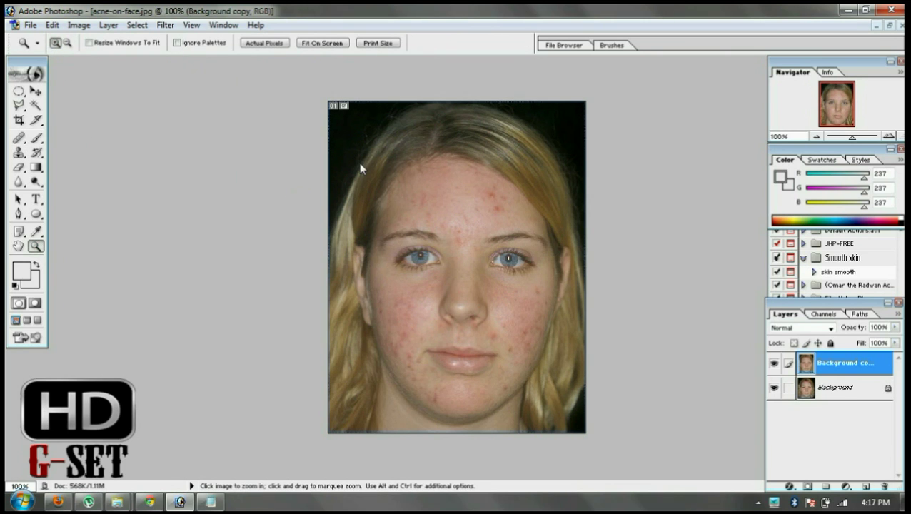
pyautogui.moveTo(553, 235); pyautogui.dragTo(553, 236)
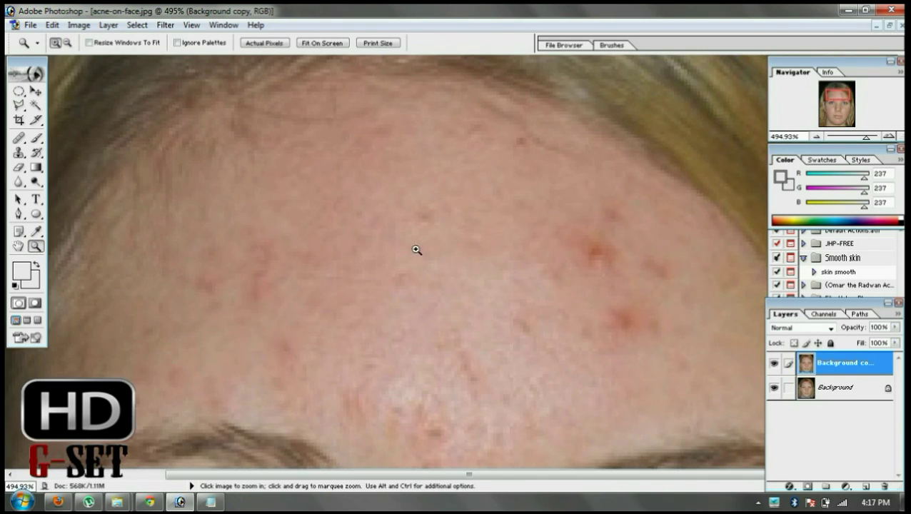
pyautogui.click(19, 152)
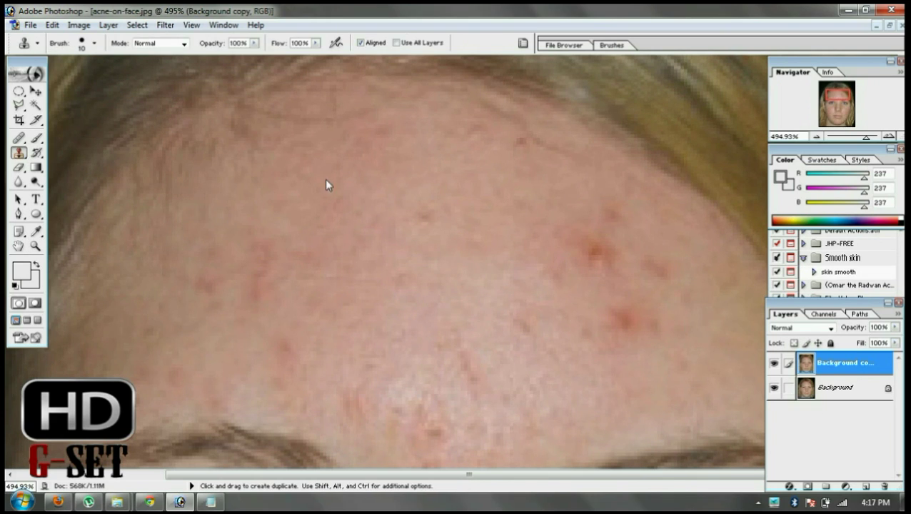
pyautogui.press('alt')
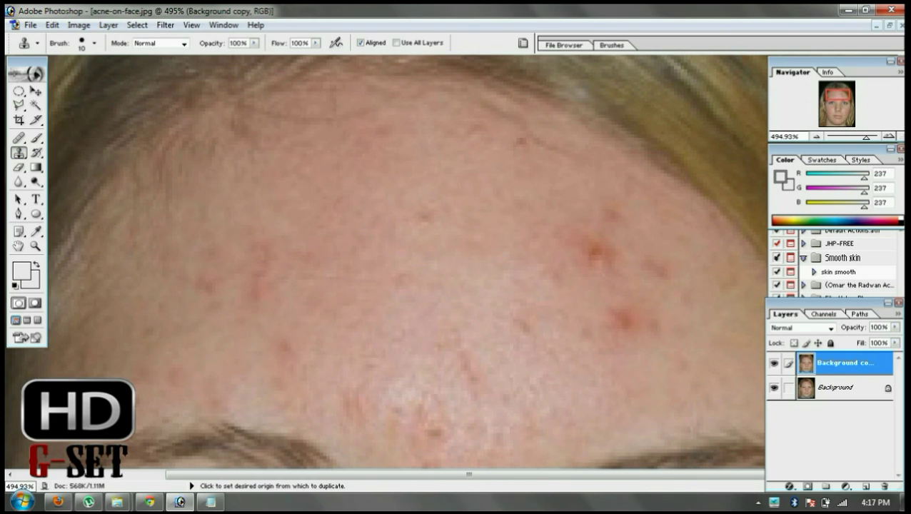
pyautogui.keyDown('alt'); pyautogui.click(521, 225); pyautogui.keyUp('alt')
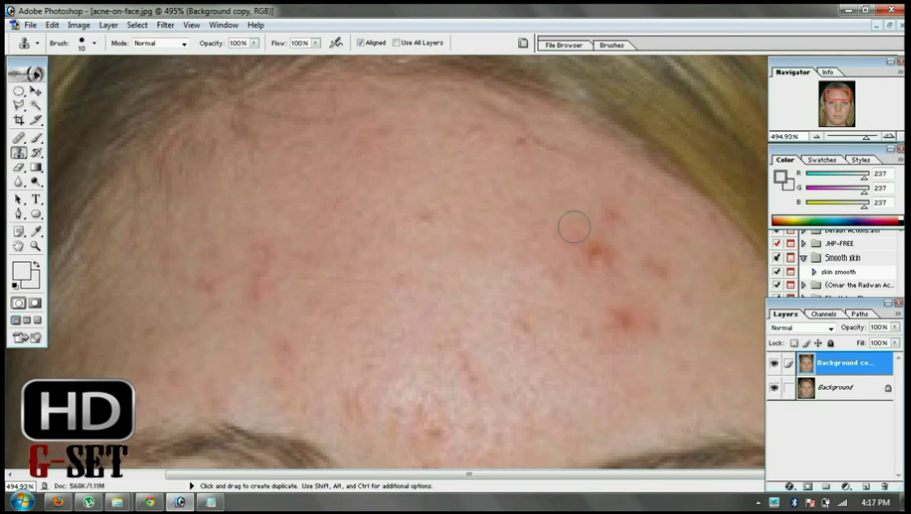
pyautogui.click(599, 253)
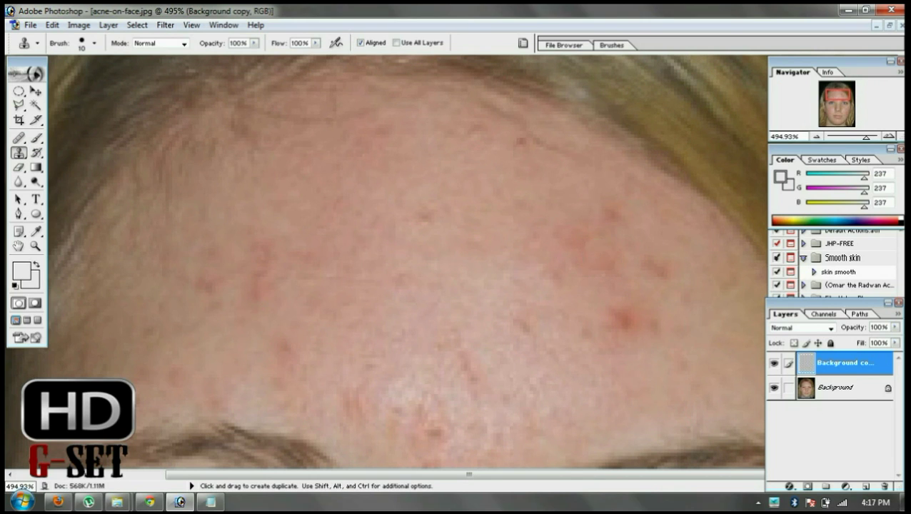
pyautogui.click(611, 217)
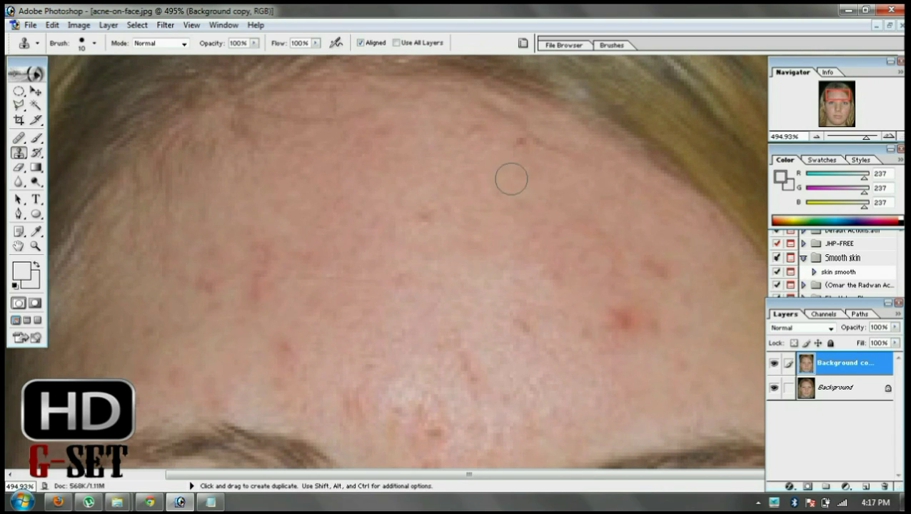
# Clone clean skin over the small spots near the hairline and in the upper middle of the forehead.
pyautogui.keyDown('alt'); pyautogui.click(498, 155); pyautogui.keyUp('alt')
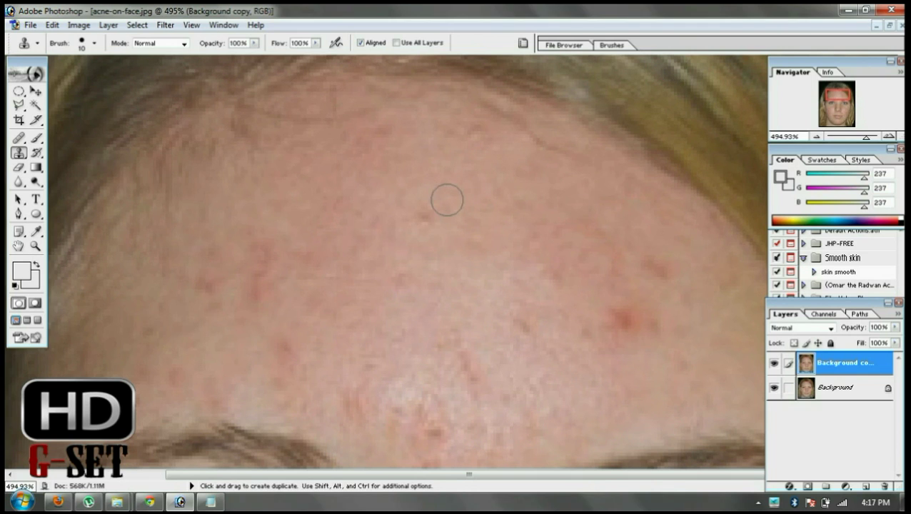
pyautogui.keyDown('alt'); pyautogui.click(443, 200); pyautogui.keyUp('alt')
pyautogui.click(427, 214)
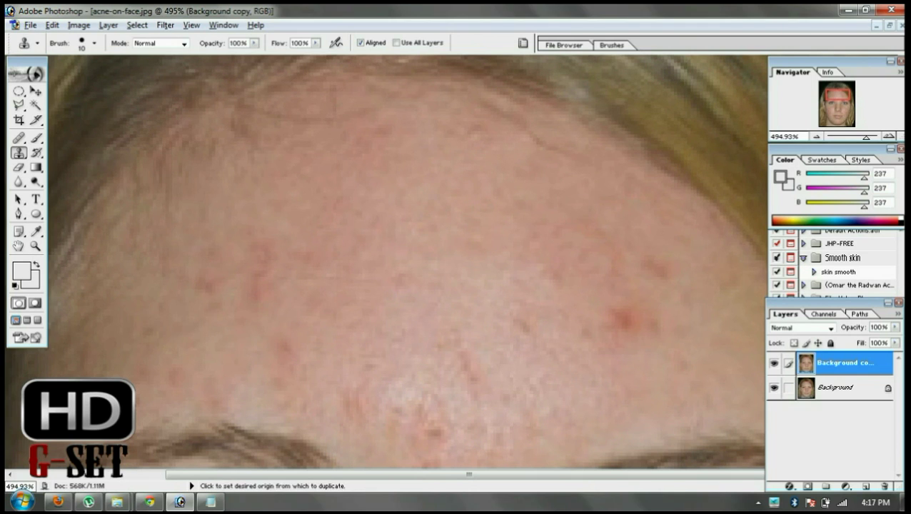
# Clone clean skin over the reddish marks on the left side of the forehead.
pyautogui.keyDown('alt'); pyautogui.click(256, 255); pyautogui.keyUp('alt')
pyautogui.click(256, 289)
pyautogui.click(179, 300)
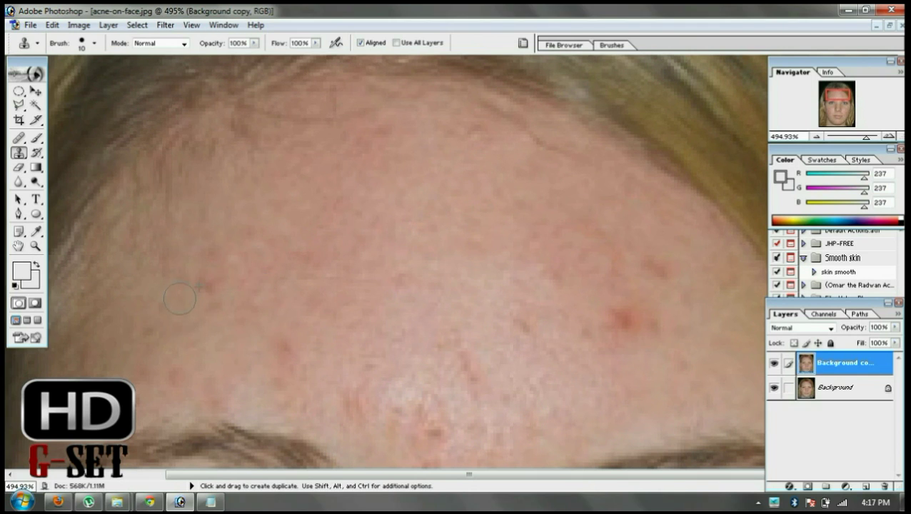
pyautogui.click(228, 285)
pyautogui.click(207, 284)
pyautogui.click(181, 296)
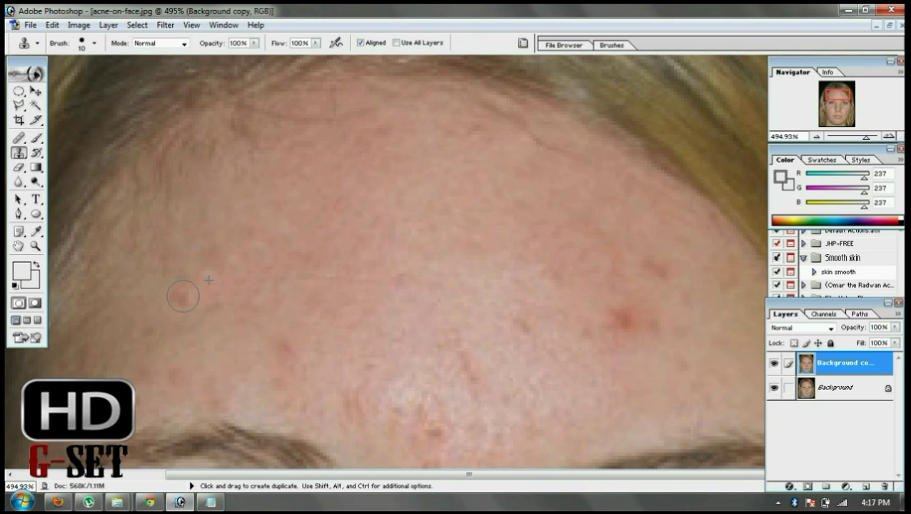
# Clone away the remaining large pimple and nearby red marks on the right side of the forehead.
pyautogui.keyDown('alt'); pyautogui.click(606, 306); pyautogui.keyUp('alt')
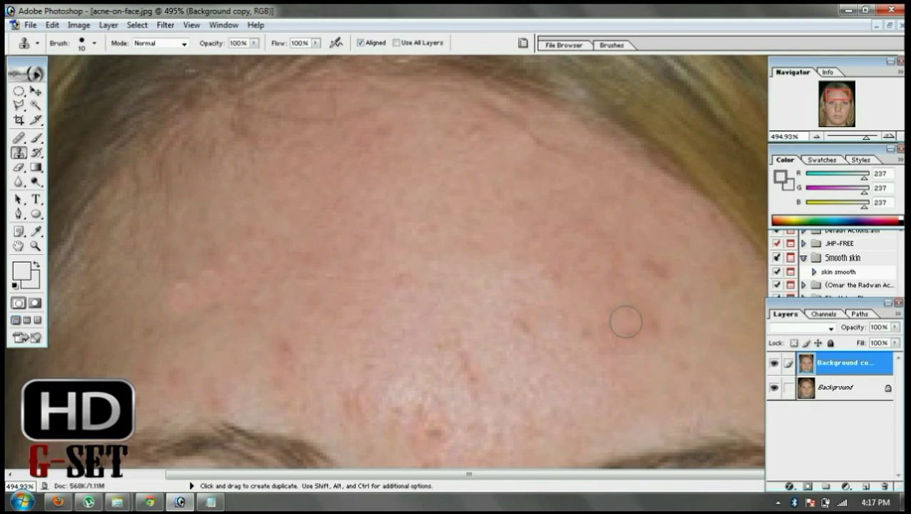
pyautogui.click(626, 323)
pyautogui.click(647, 263)
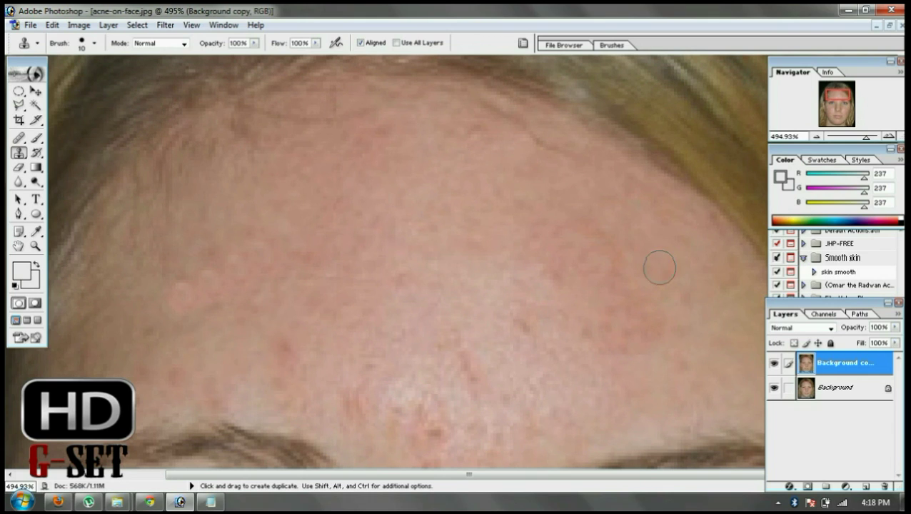
pyautogui.click(637, 264)
pyautogui.click(625, 272)
# Clone over the red line and spots on the lower middle forehead and above the left eyebrow.
pyautogui.click(466, 355)
pyautogui.click(429, 425)
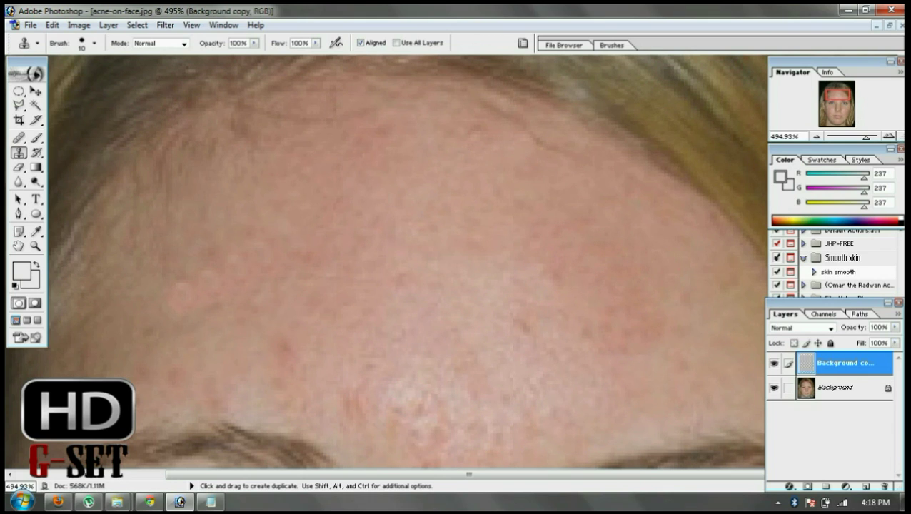
pyautogui.click(352, 400)
pyautogui.click(285, 365)
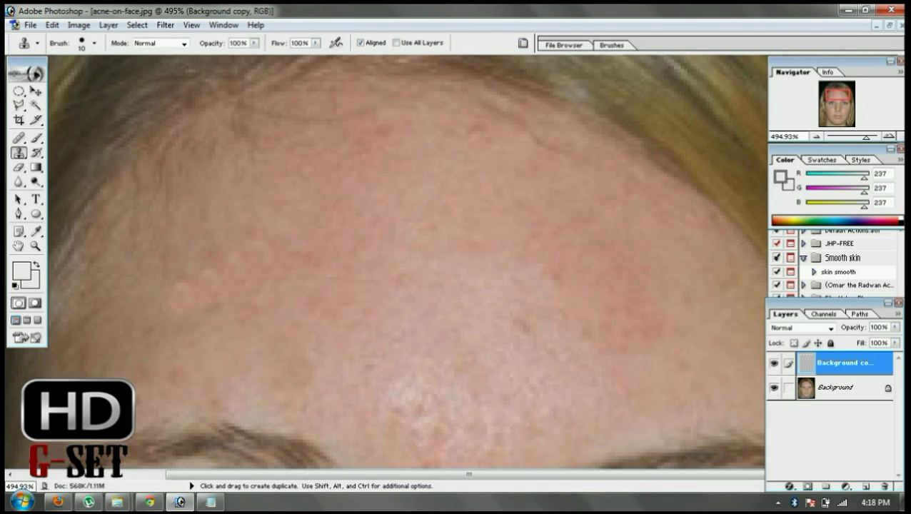
# Retouch the patch at the forehead's left edge and the blotches below the hairline with cloned skin.
pyautogui.click(181, 279)
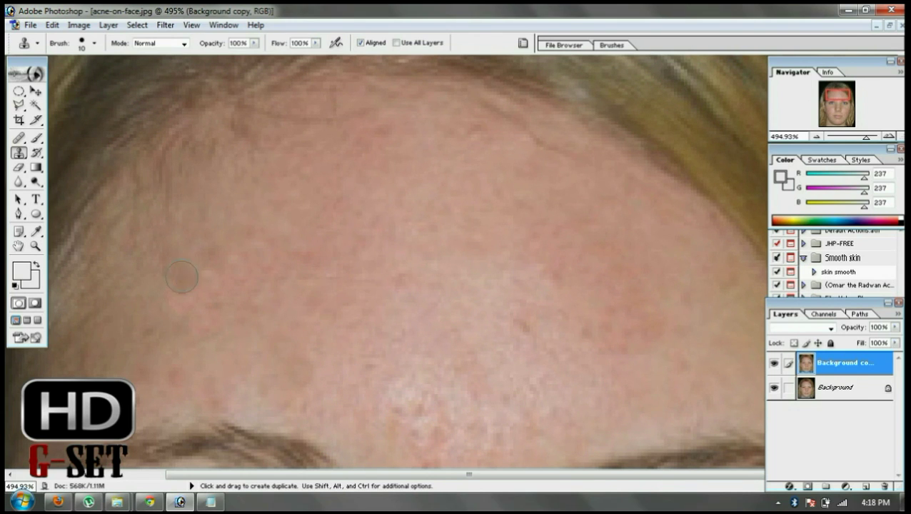
pyautogui.keyDown('alt'); pyautogui.click(364, 189); pyautogui.keyUp('alt')
pyautogui.click(355, 150)
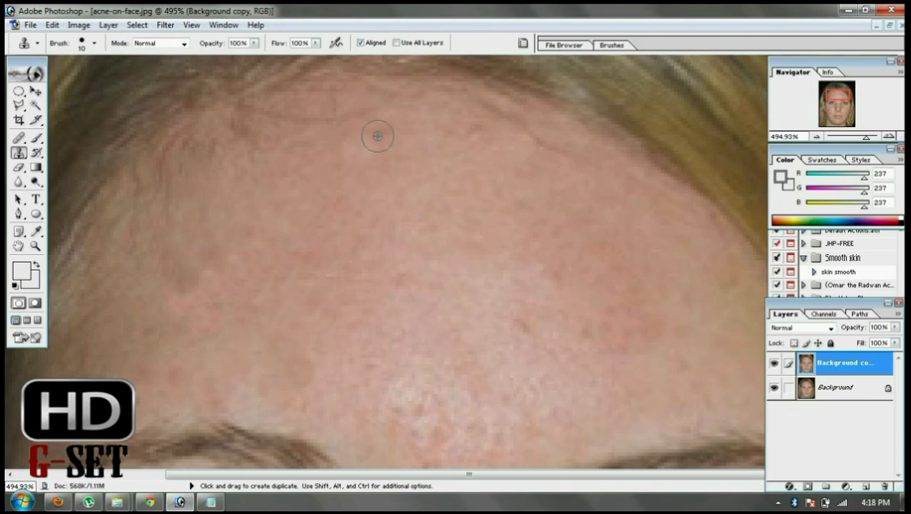
pyautogui.click(377, 135)
# Clone forehead skin over the redness between the eyebrows.
pyautogui.scroll(-3, 451, 360)
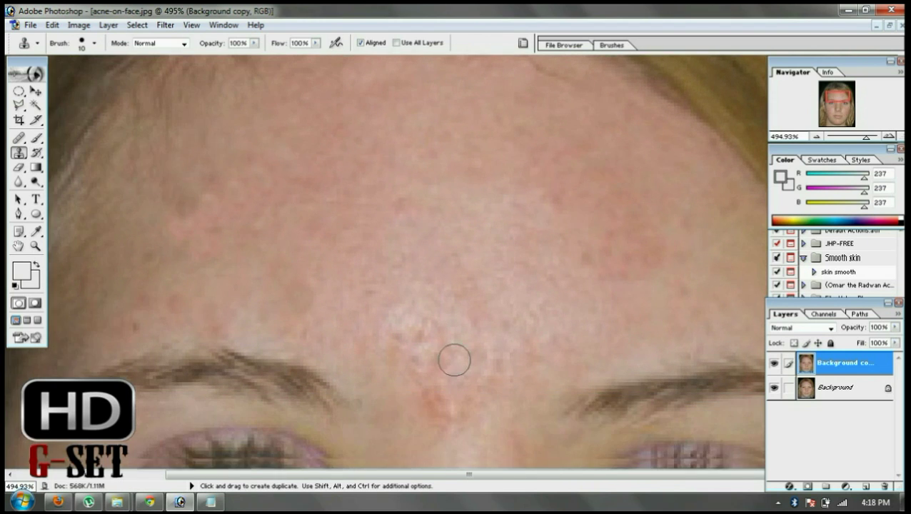
pyautogui.keyDown('alt'); pyautogui.click(361, 294); pyautogui.keyUp('alt')
pyautogui.moveTo(413, 343); pyautogui.dragTo(398, 318)
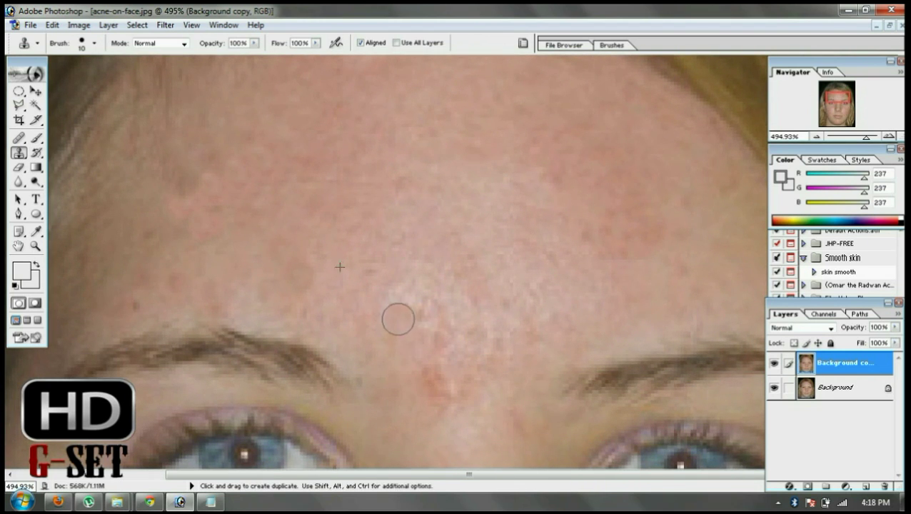
pyautogui.click(421, 357)
pyautogui.click(432, 374)
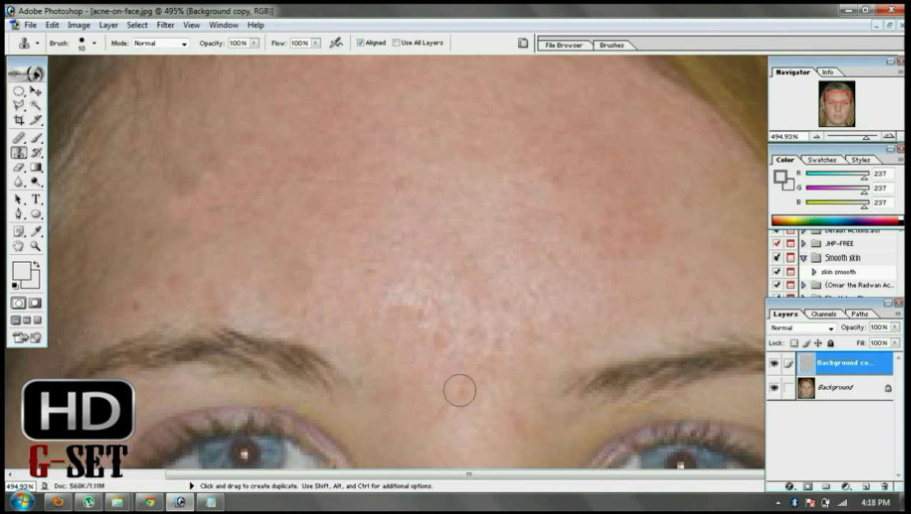
pyautogui.click(478, 361)
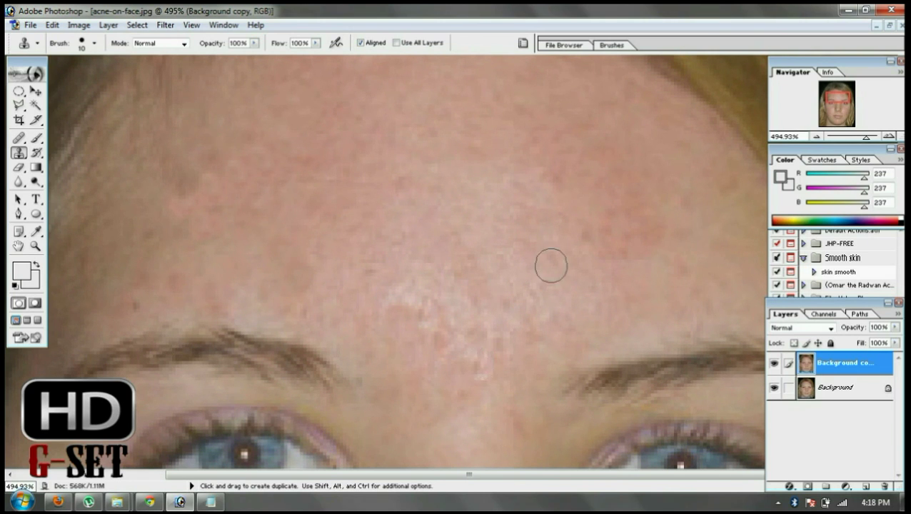
# Clone lighter skin over the dark spots above the right eyebrow, undoing one stroke and redoing it with single dabs.
pyautogui.keyDown('alt'); pyautogui.click(570, 231); pyautogui.keyUp('alt')
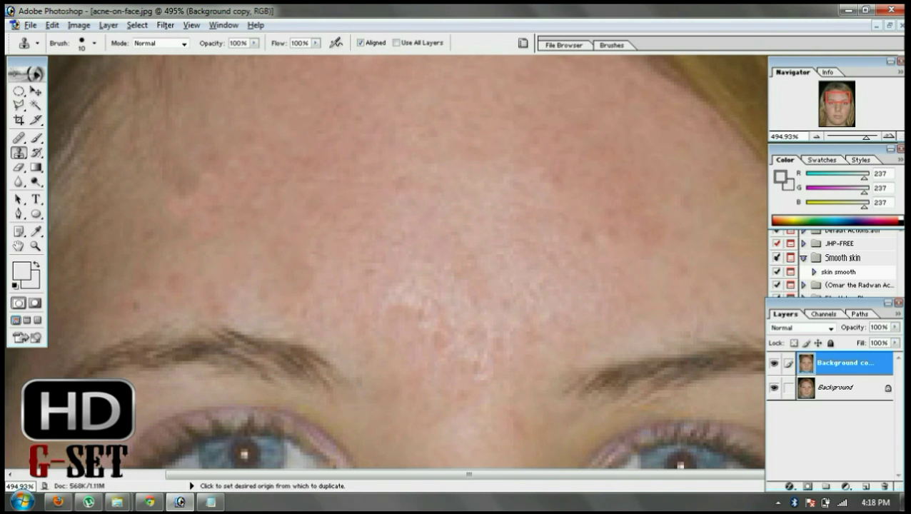
pyautogui.click(604, 230)
pyautogui.moveTo(603, 230); pyautogui.dragTo(568, 247)
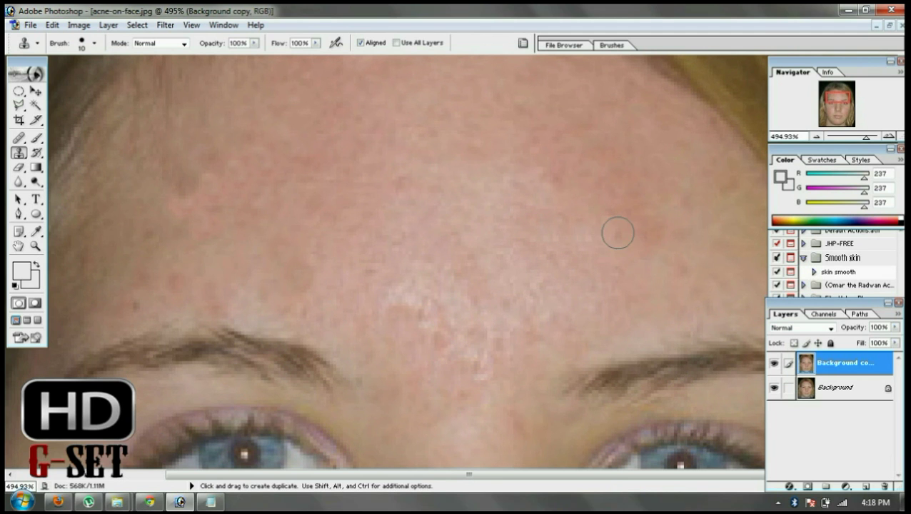
pyautogui.moveTo(618, 233); pyautogui.dragTo(638, 236)
pyautogui.hotkey('ctrl', 'z')
pyautogui.click(637, 230)
pyautogui.click(650, 235)
# Clone clean skin over the spots at the left temple and above the left eyebrow.
pyautogui.click(135, 305)
pyautogui.keyDown('alt'); pyautogui.click(198, 206); pyautogui.keyUp('alt')
pyautogui.click(180, 182)
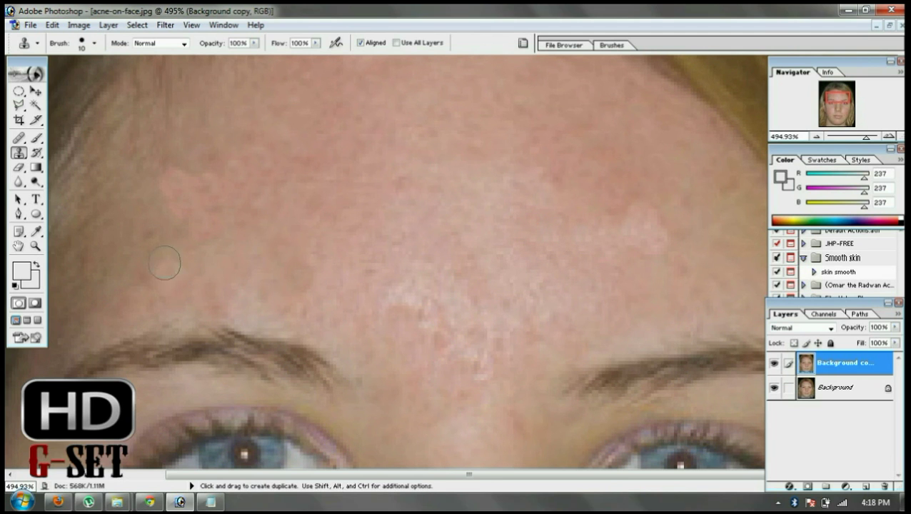
pyautogui.click(151, 261)
# Clone smooth skin over the mole and red spots on the upper left cheek beside the nose.
pyautogui.scroll(1, 348, 236)
pyautogui.scroll(-5, 347, 236)
pyautogui.hscroll(-3, 319, 320)
pyautogui.scroll(-4, 320, 319)
pyautogui.scroll(-2, 319, 320)
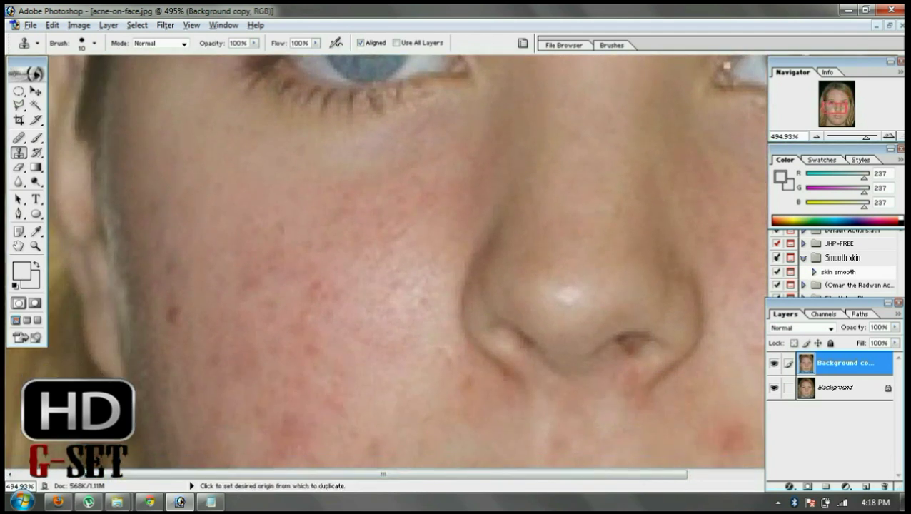
pyautogui.keyDown('alt'); pyautogui.click(187, 207); pyautogui.keyUp('alt')
pyautogui.moveTo(153, 218); pyautogui.dragTo(173, 319)
pyautogui.click(320, 280)
pyautogui.moveTo(273, 261); pyautogui.dragTo(242, 282)
pyautogui.keyDown('alt'); pyautogui.click(360, 193); pyautogui.keyUp('alt')
pyautogui.click(406, 192)
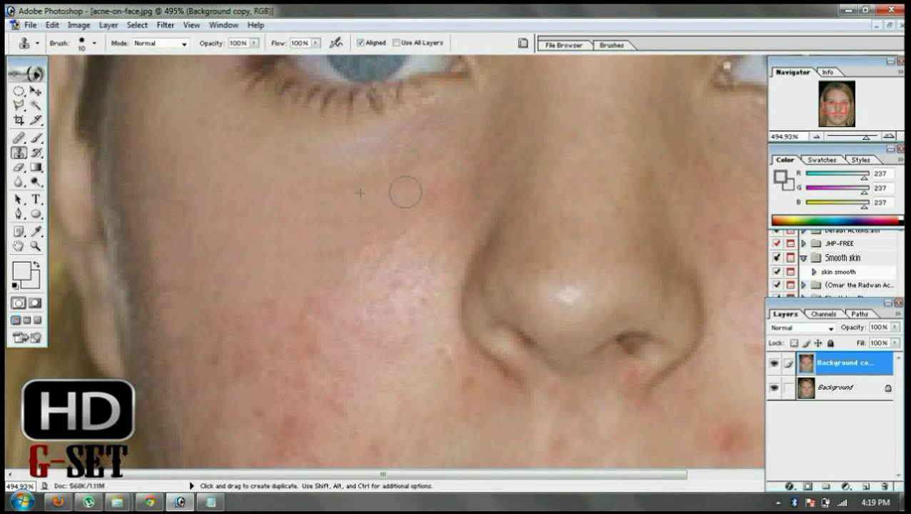
# Clone smooth cheek skin over the acne on the middle left cheek and the spot beside the nostril.
pyautogui.scroll(-3, 322, 312)
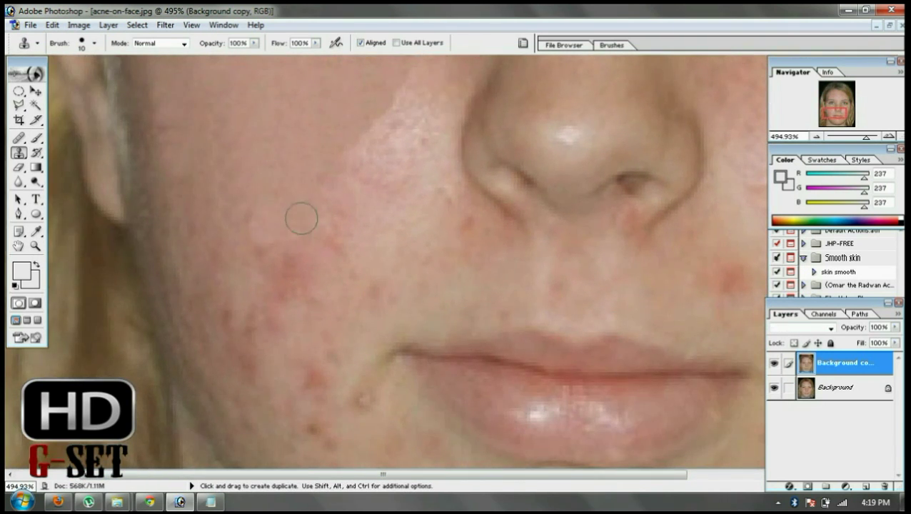
pyautogui.moveTo(293, 261); pyautogui.dragTo(283, 286)
pyautogui.click(230, 252)
pyautogui.keyDown('alt'); pyautogui.click(306, 232); pyautogui.keyUp('alt')
pyautogui.moveTo(350, 235); pyautogui.dragTo(356, 186)
pyautogui.click(474, 220)
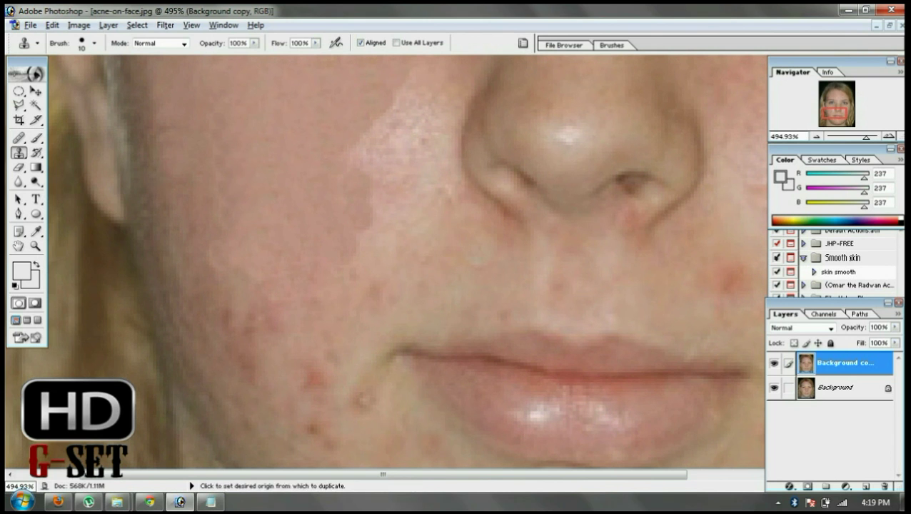
# Clone clean skin over the blemishes on the lower left cheek and beside the left mouth corner.
pyautogui.scroll(-2, 361, 288)
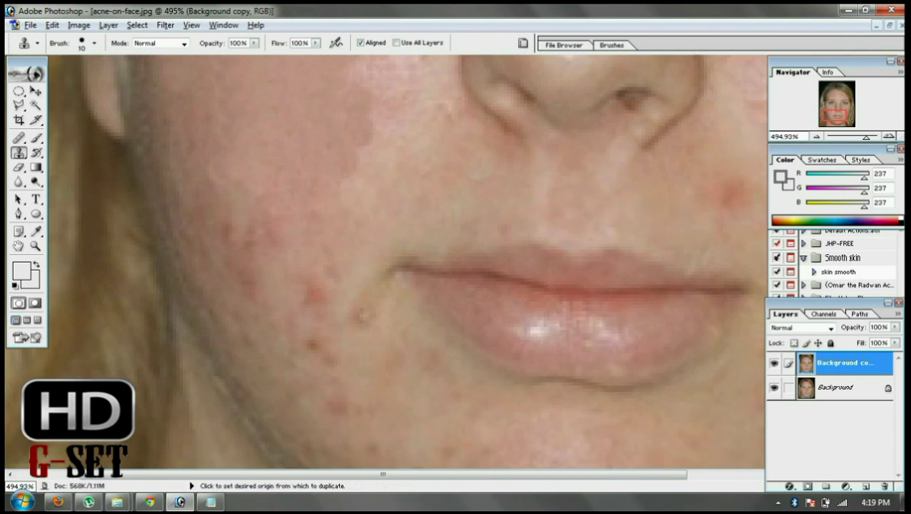
pyautogui.scroll(1, 364, 314)
pyautogui.moveTo(267, 281)
pyautogui.mouseDown()
pyautogui.moveTo(237, 261)
pyautogui.moveTo(248, 316)
pyautogui.mouseUp()
pyautogui.keyDown('alt'); pyautogui.click(230, 241); pyautogui.keyUp('alt')
pyautogui.keyDown('alt'); pyautogui.click(320, 294); pyautogui.keyUp('alt')
pyautogui.click(316, 326)
pyautogui.click(359, 346)
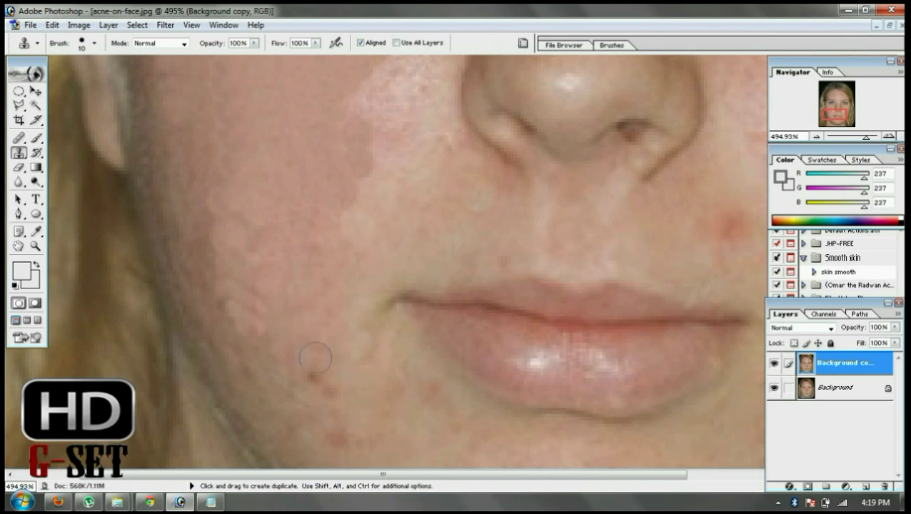
# Clone clean skin over the red marks on the left side of the chin.
pyautogui.scroll(-4, 325, 368)
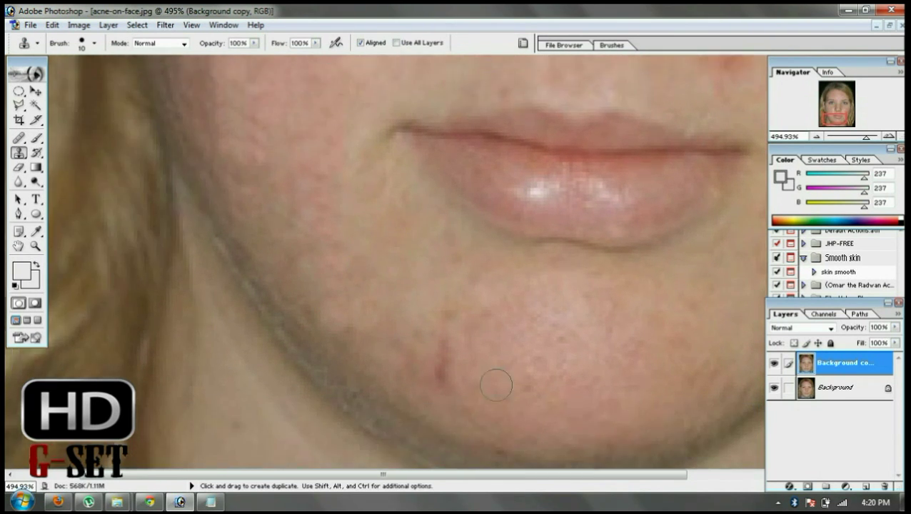
pyautogui.scroll(-1, 496, 385)
pyautogui.moveTo(441, 297)
pyautogui.mouseDown()
pyautogui.moveTo(438, 371)
pyautogui.moveTo(410, 338)
pyautogui.mouseUp()
pyautogui.keyDown('alt'); pyautogui.click(461, 341); pyautogui.keyUp('alt')
pyautogui.click(438, 357)
# Clone clean skin over the blemish on the right side of the chin near the jawline.
pyautogui.moveTo(383, 475); pyautogui.dragTo(582, 474)
pyautogui.keyDown('alt'); pyautogui.click(456, 303); pyautogui.keyUp('alt')
pyautogui.click(470, 327)
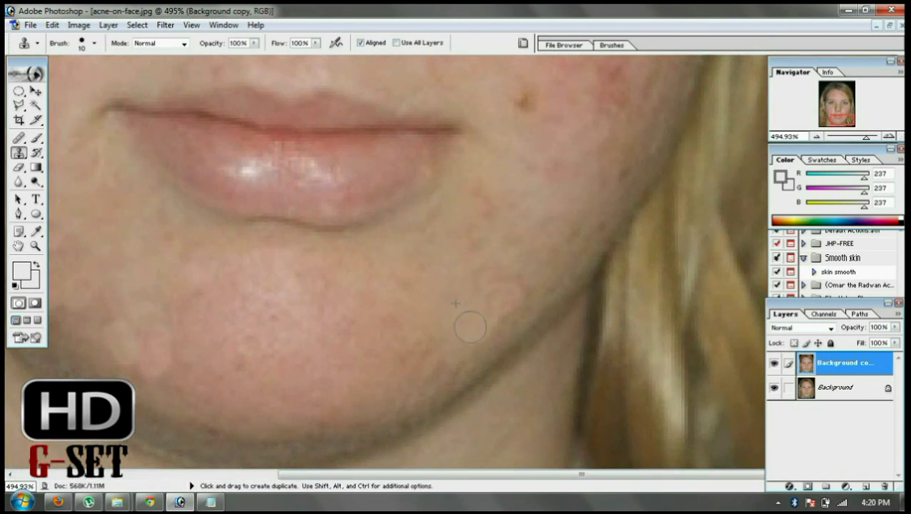
pyautogui.scroll(4, 474, 248)
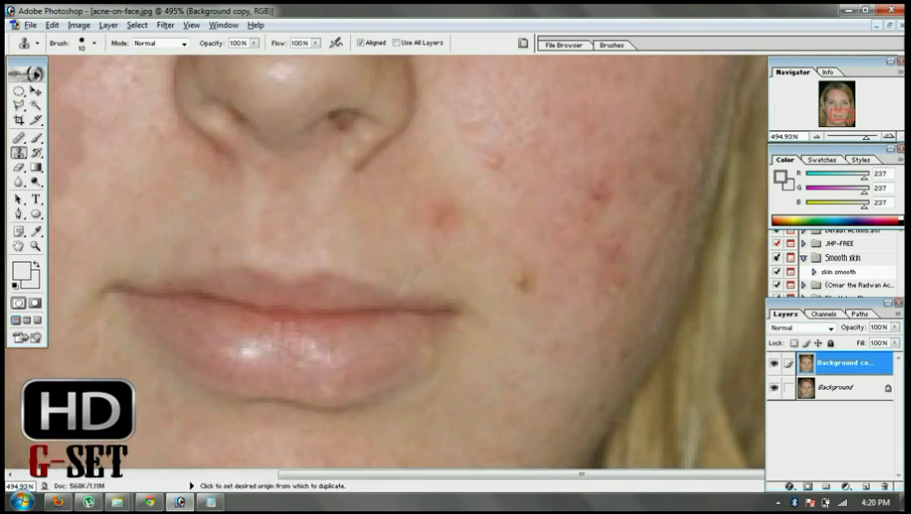
# Clone clean skin over the acne spots on the right cheek beside the nose and near the right mouth corner.
pyautogui.keyDown('alt'); pyautogui.click(411, 215); pyautogui.keyUp('alt')
pyautogui.moveTo(440, 219); pyautogui.dragTo(446, 202)
pyautogui.moveTo(489, 146); pyautogui.dragTo(546, 176)
pyautogui.scroll(2, 556, 177)
pyautogui.moveTo(580, 265); pyautogui.dragTo(591, 282)
pyautogui.click(525, 352)
pyautogui.scroll(1, 669, 270)
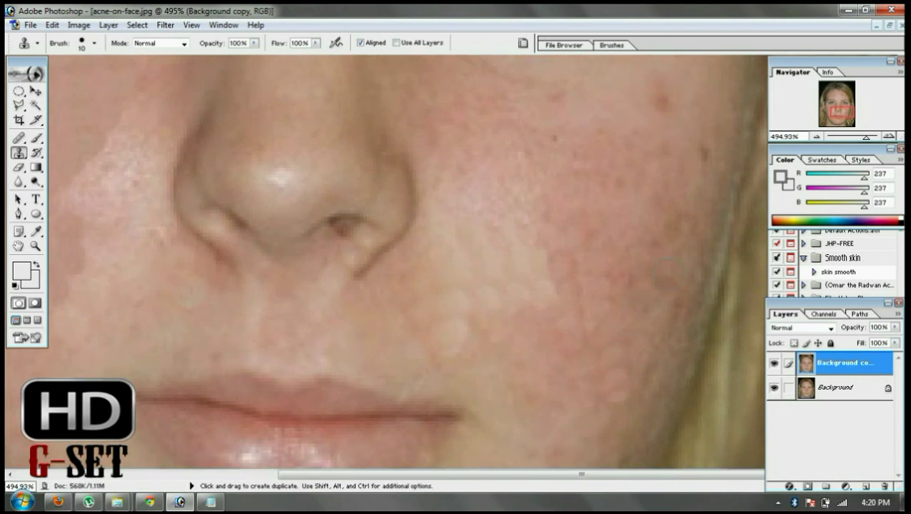
# Clone clean skin over the spots on the upper right cheek, under the eye and near the face's outer edge.
pyautogui.scroll(3, 669, 270)
pyautogui.click(661, 208)
pyautogui.keyDown('alt'); pyautogui.click(509, 186); pyautogui.keyUp('alt')
pyautogui.moveTo(455, 163); pyautogui.dragTo(467, 204)
pyautogui.keyDown('alt'); pyautogui.click(665, 223); pyautogui.keyUp('alt')
pyautogui.click(702, 259)
pyautogui.scroll(-1, 696, 263)
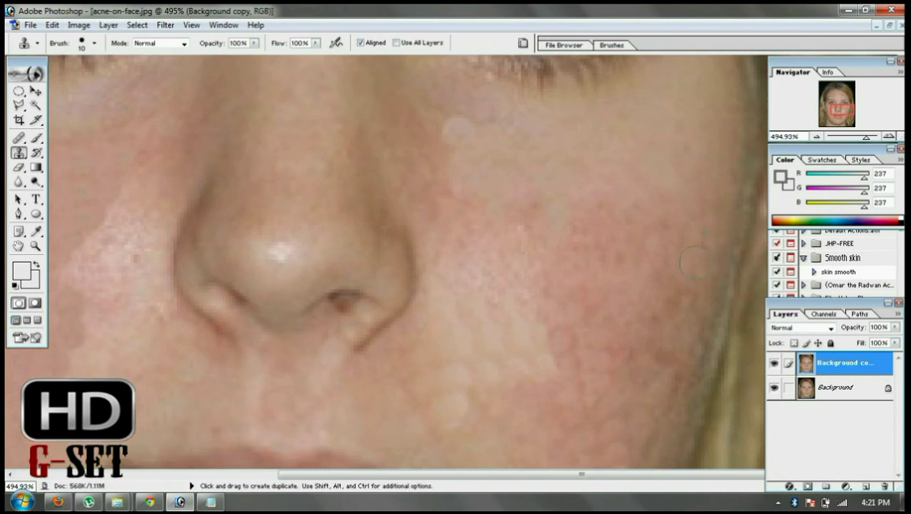
# Clone smooth skin over the remaining small marks across the middle and outer part of the right cheek.
pyautogui.scroll(1, 686, 263)
pyautogui.keyDown('alt'); pyautogui.click(637, 264); pyautogui.keyUp('alt')
pyautogui.click(570, 250)
pyautogui.click(495, 254)
pyautogui.scroll(-4, 581, 322)
pyautogui.keyDown('alt'); pyautogui.click(615, 226); pyautogui.keyUp('alt')
pyautogui.moveTo(610, 280); pyautogui.dragTo(642, 303)
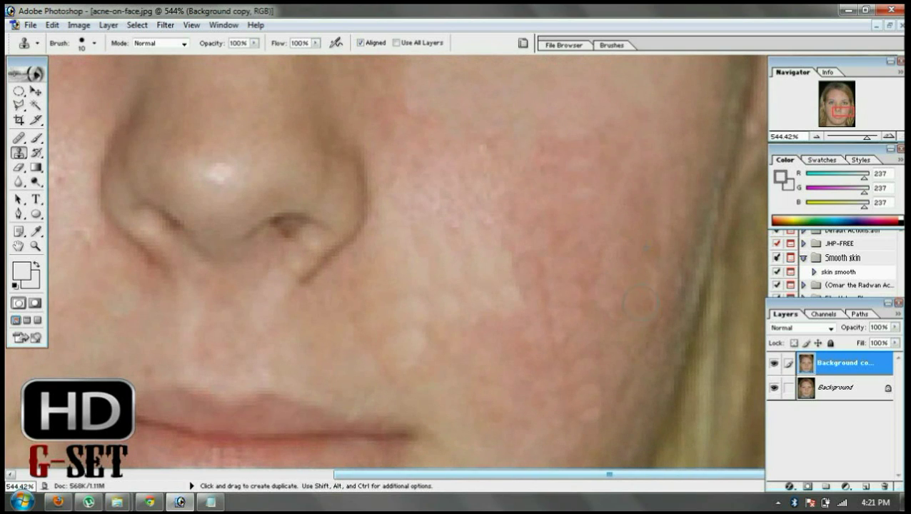
# Zoom out to 200% and examine the retouched cheeks, chin and forehead.
pyautogui.scroll(-5, 640, 303)
pyautogui.scroll(4, 150, 285)
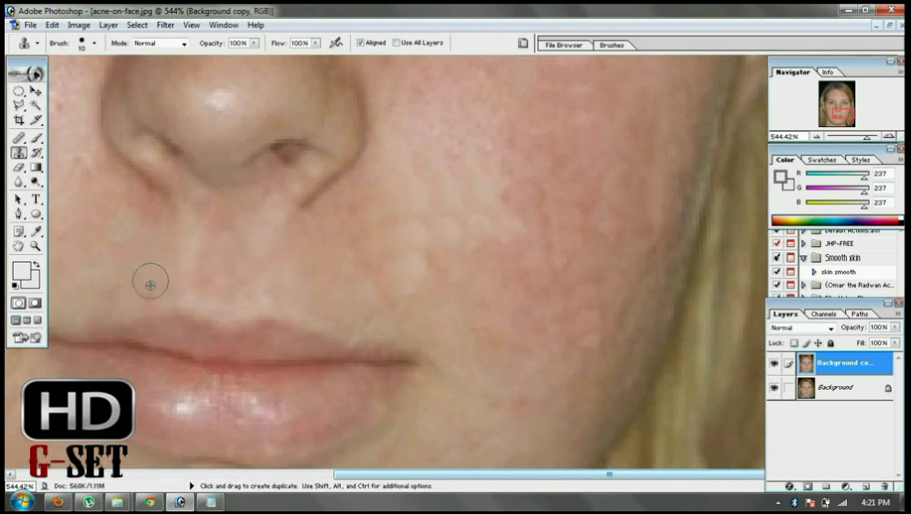
pyautogui.press('z')
pyautogui.keyDown('alt'); pyautogui.click(385, 240); pyautogui.keyUp('alt')
pyautogui.keyDown('alt'); pyautogui.click(381, 236); pyautogui.keyUp('alt')
pyautogui.keyDown('alt'); pyautogui.click(404, 233); pyautogui.keyUp('alt')
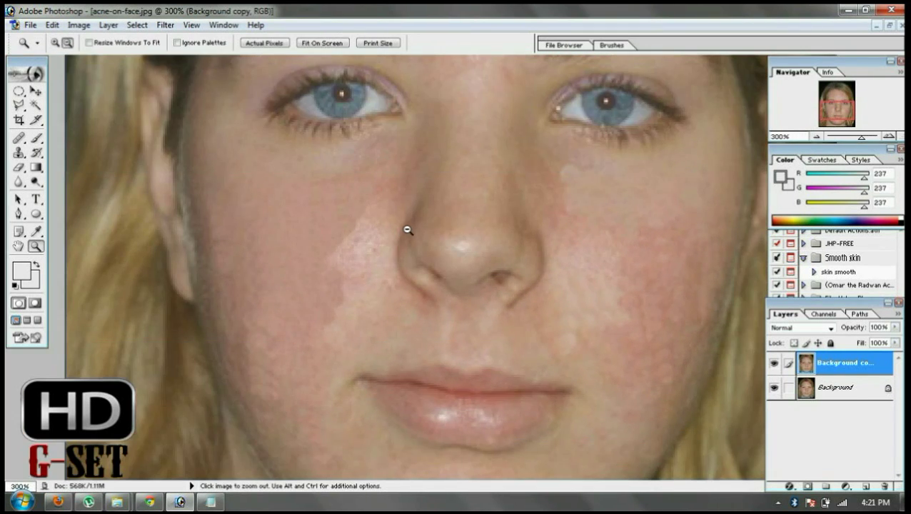
pyautogui.keyDown('alt'); pyautogui.click(407, 230); pyautogui.keyUp('alt')
pyautogui.scroll(4, 532, 243)
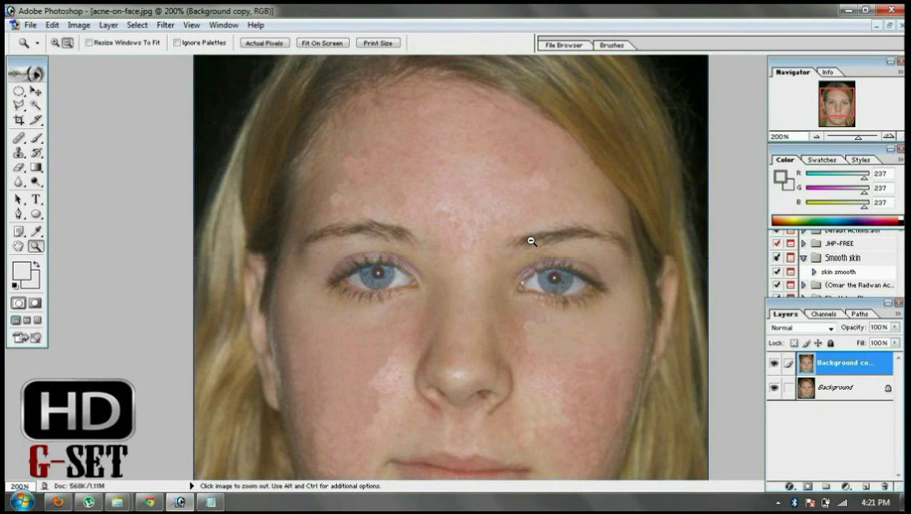
pyautogui.scroll(-4, 532, 241)
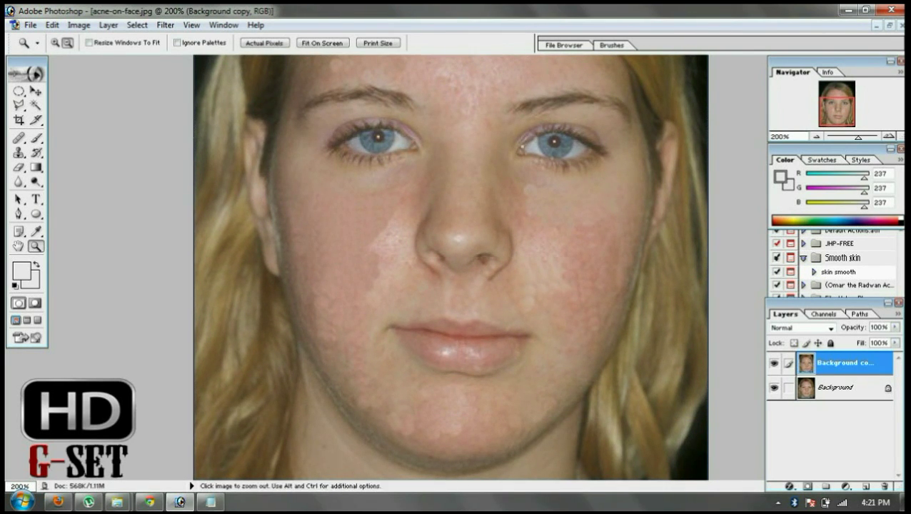
# Duplicate the Background copy layer and blend the patchy skin on the left cheek beside the nose with the Healing Brush.
pyautogui.moveTo(818, 365); pyautogui.dragTo(821, 372)
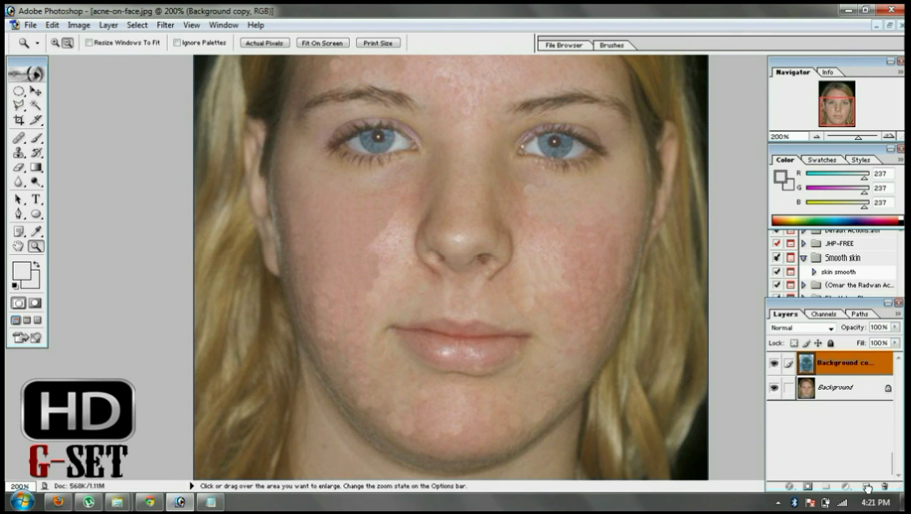
pyautogui.moveTo(868, 488); pyautogui.dragTo(867, 488)
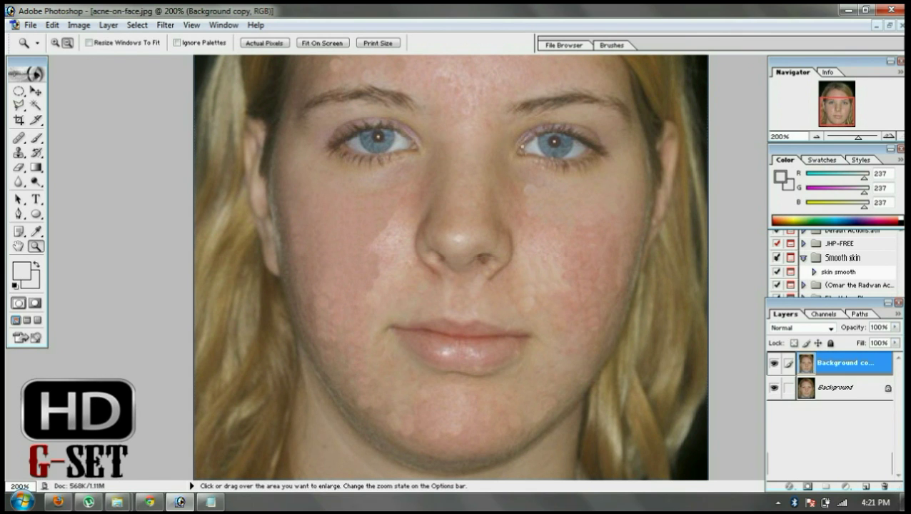
pyautogui.click(19, 140)
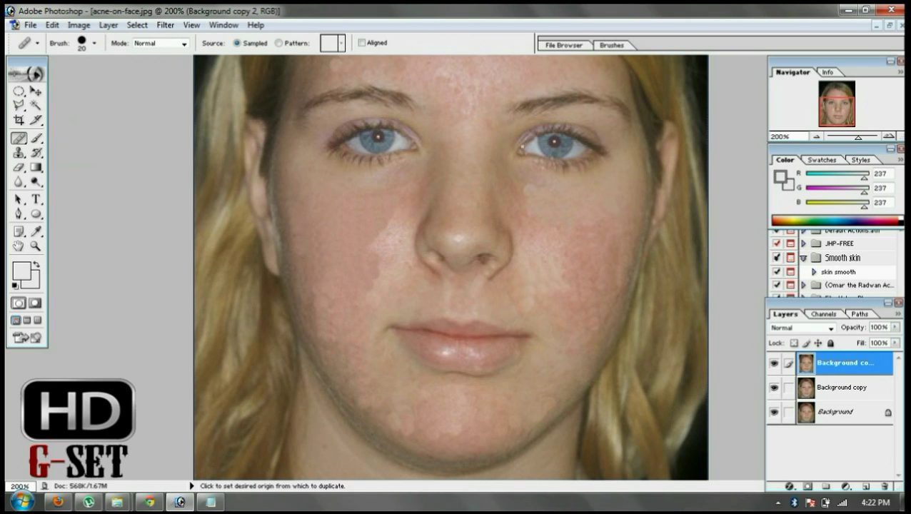
pyautogui.keyDown('alt'); pyautogui.click(377, 200); pyautogui.keyUp('alt')
pyautogui.moveTo(390, 211); pyautogui.dragTo(367, 257)
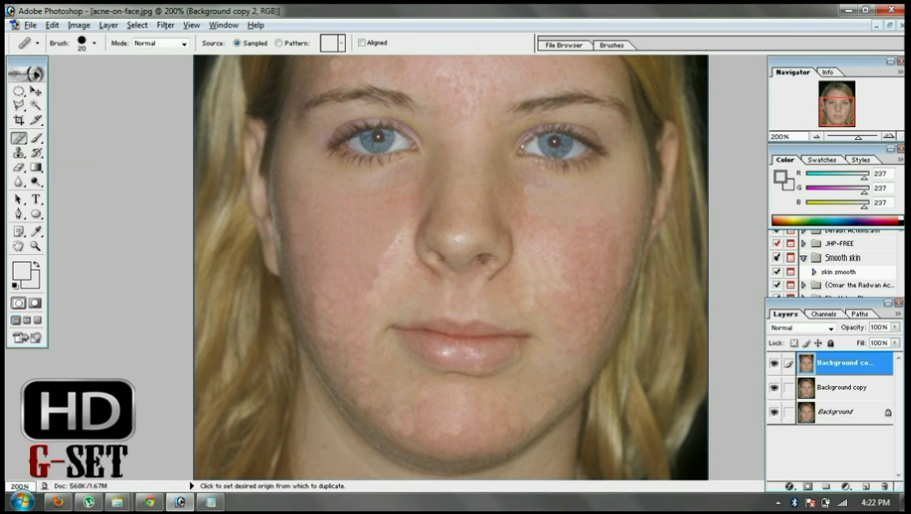
pyautogui.keyDown('alt'); pyautogui.click(383, 218); pyautogui.keyUp('alt')
pyautogui.moveTo(395, 225); pyautogui.dragTo(384, 289)
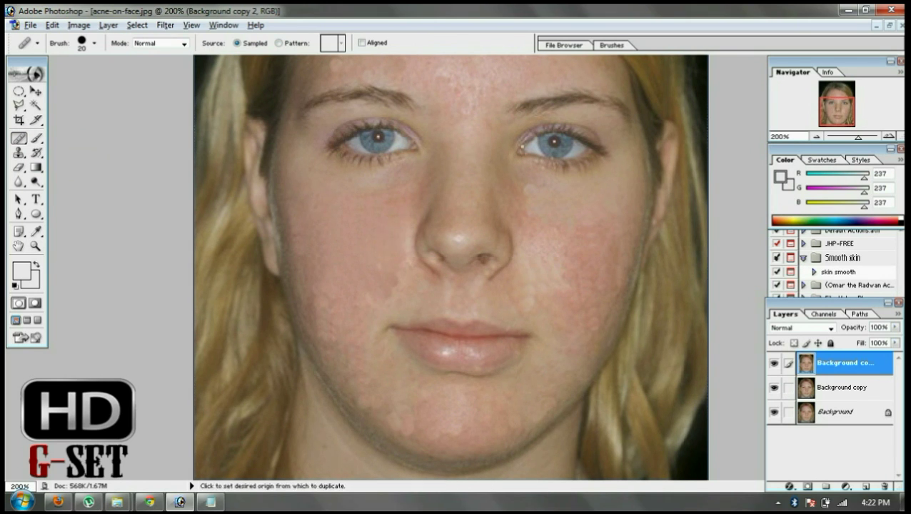
# Heal the uneven skin along the outer left cheek from below the eye down to the jaw.
pyautogui.keyDown('alt'); pyautogui.click(328, 264); pyautogui.keyUp('alt')
pyautogui.moveTo(311, 295); pyautogui.dragTo(322, 328)
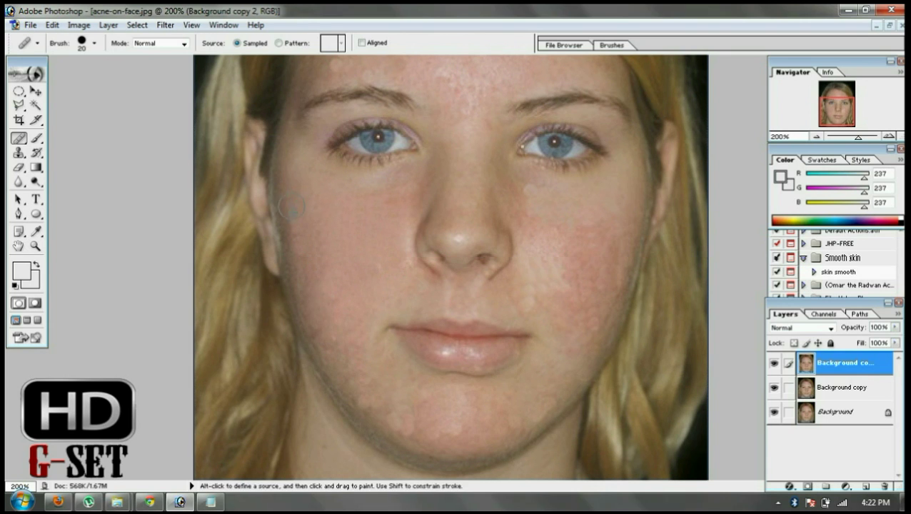
pyautogui.moveTo(301, 200); pyautogui.dragTo(314, 270)
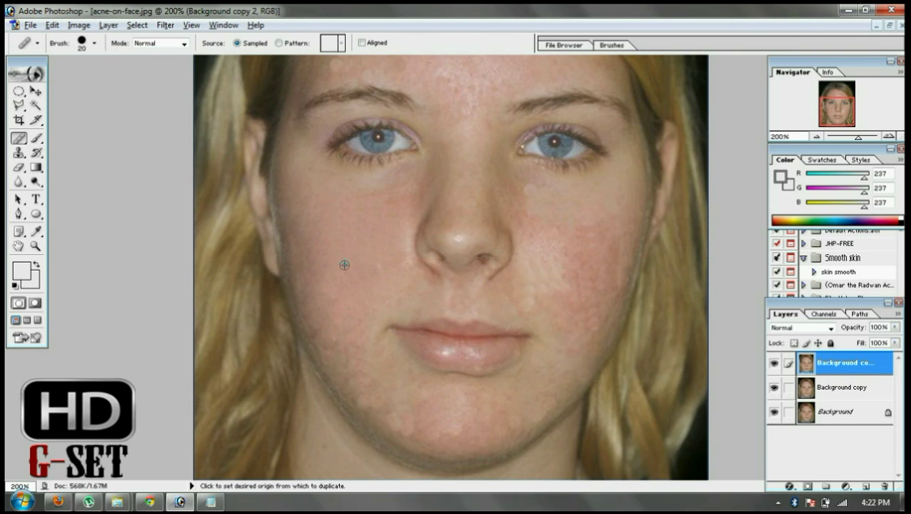
pyautogui.moveTo(333, 327)
pyautogui.mouseDown()
pyautogui.moveTo(357, 359)
pyautogui.moveTo(363, 382)
pyautogui.mouseUp()
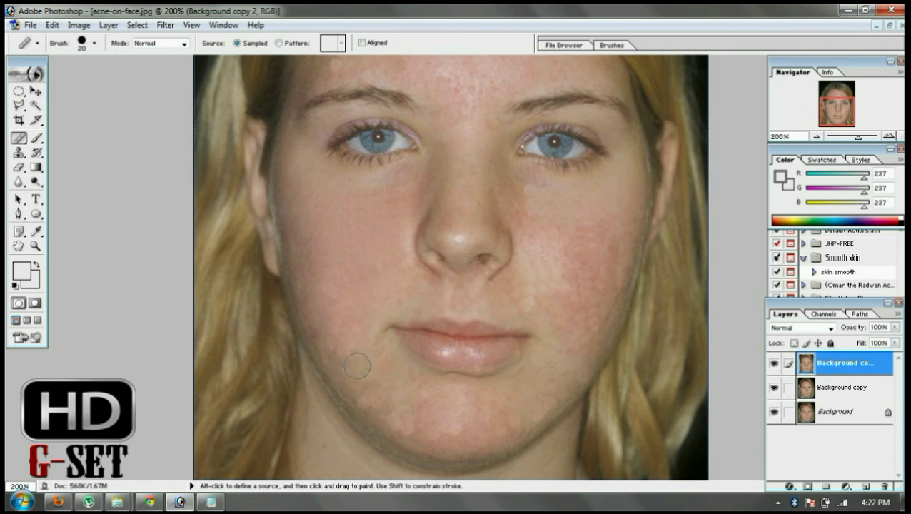
# Heal the uneven skin on the left side and middle of the chin.
pyautogui.keyDown('alt'); pyautogui.click(401, 397); pyautogui.keyUp('alt')
pyautogui.click(403, 421)
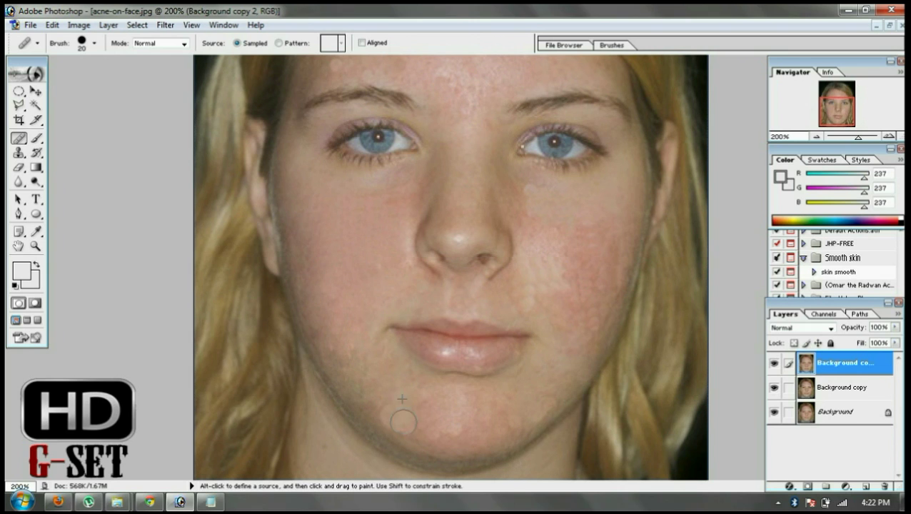
pyautogui.keyDown('alt'); pyautogui.click(413, 414); pyautogui.keyUp('alt')
pyautogui.click(436, 427)
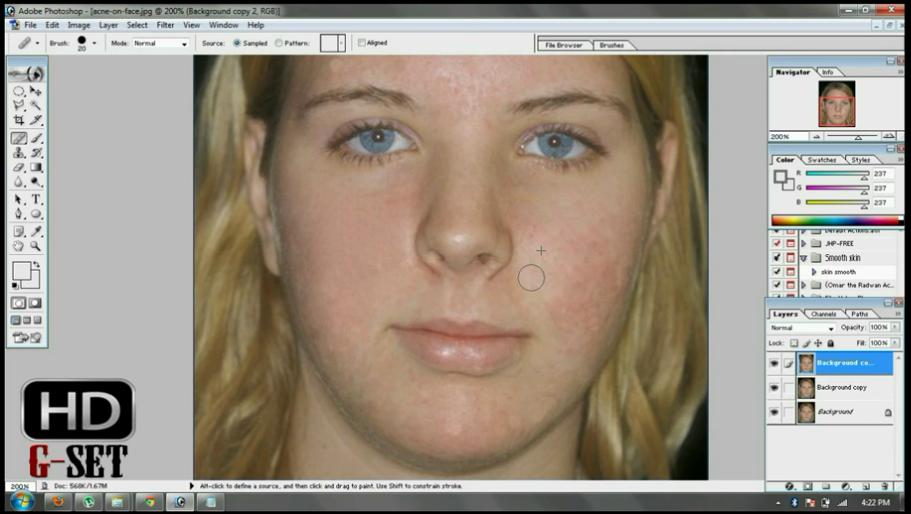
# Heal the red patches on the outer right cheek and even out the skin along the left jawline.
pyautogui.keyDown('alt'); pyautogui.click(592, 246); pyautogui.keyUp('alt')
pyautogui.moveTo(603, 328); pyautogui.dragTo(625, 241)
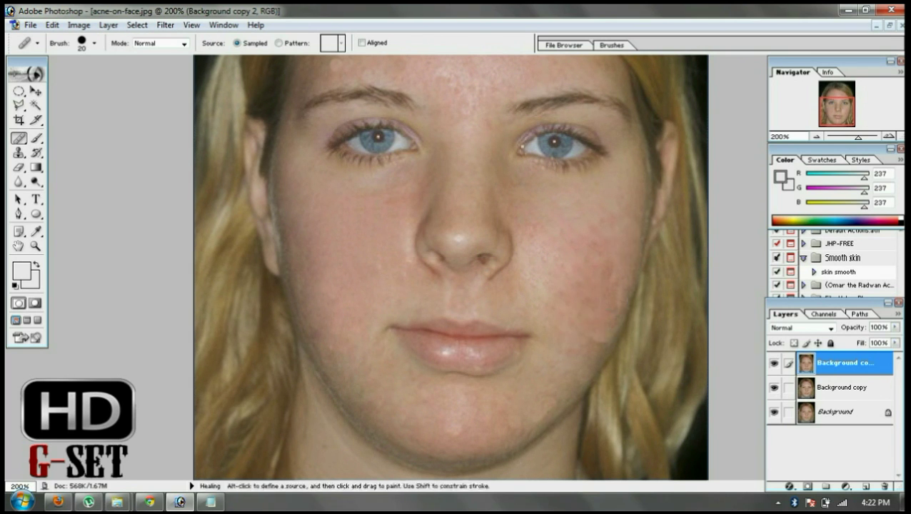
pyautogui.keyDown('alt'); pyautogui.click(575, 218); pyautogui.keyUp('alt')
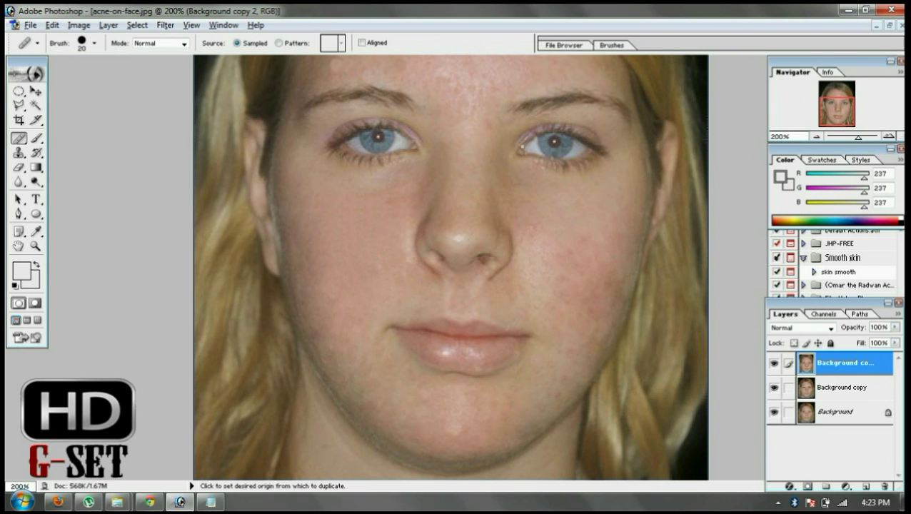
pyautogui.scroll(3, 453, 428)
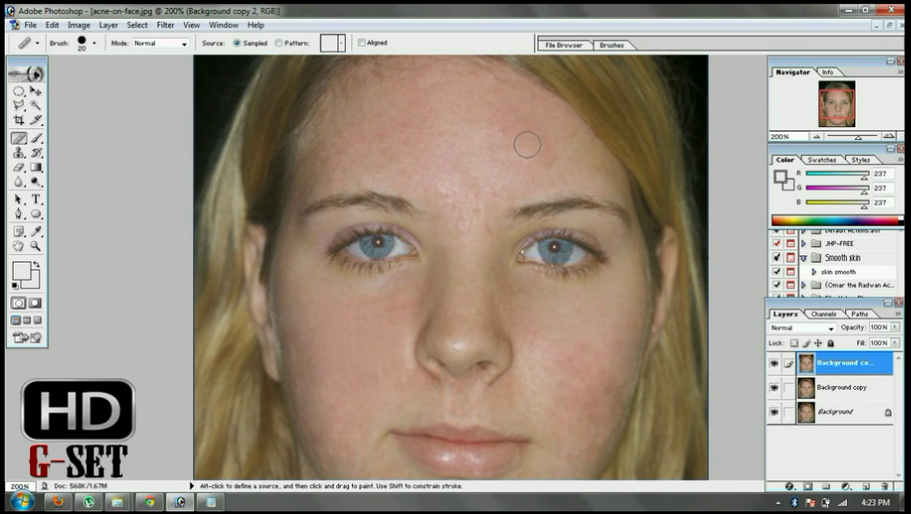
pyautogui.scroll(-3, 373, 138)
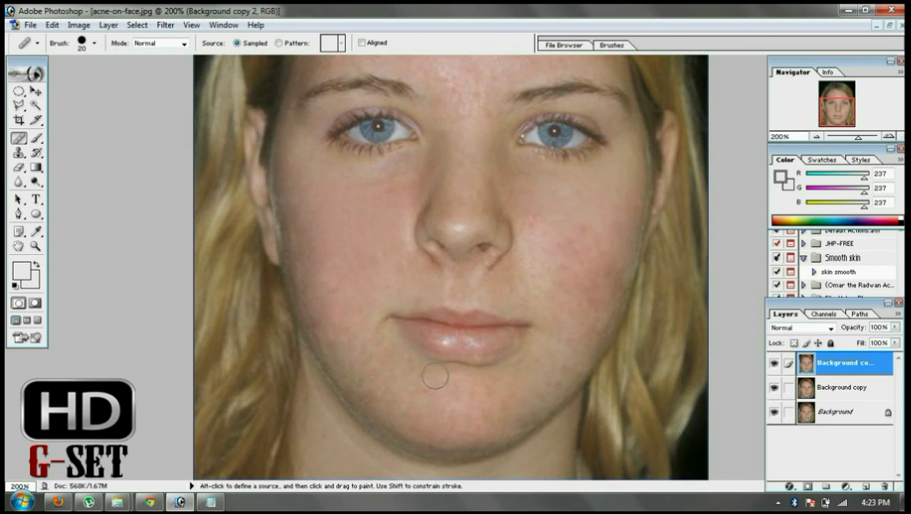
pyautogui.moveTo(346, 376); pyautogui.dragTo(322, 337)
pyautogui.keyDown('alt'); pyautogui.click(598, 238); pyautogui.keyUp('alt')
pyautogui.moveTo(611, 289); pyautogui.dragTo(616, 269)
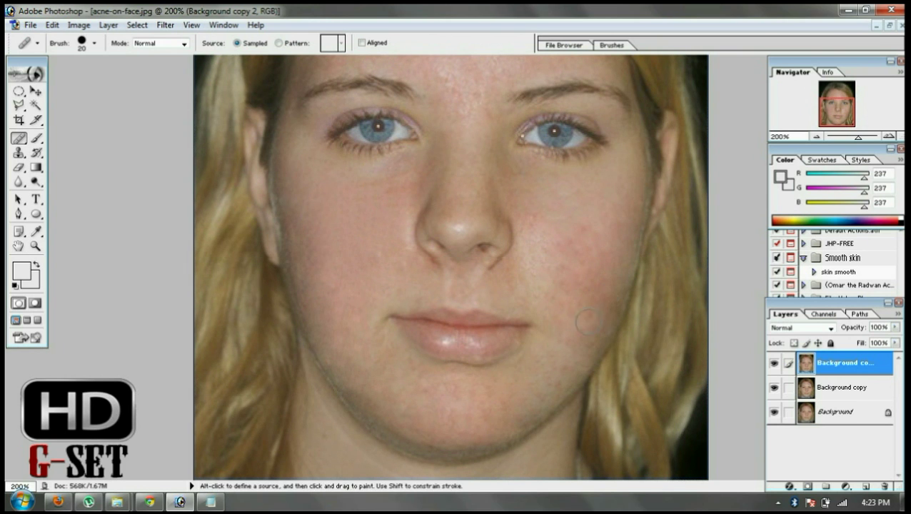
# Set the Healing Brush size to 30.
pyautogui.scroll(1, 509, 326)
pyautogui.scroll(3, 485, 332)
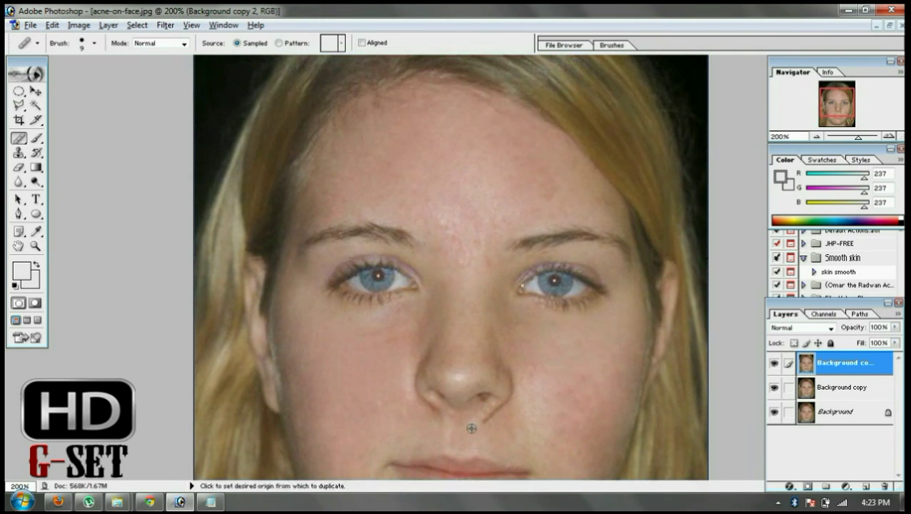
pyautogui.scroll(-3, 559, 238)
pyautogui.press(']')
pyautogui.press(']')
pyautogui.press(']')
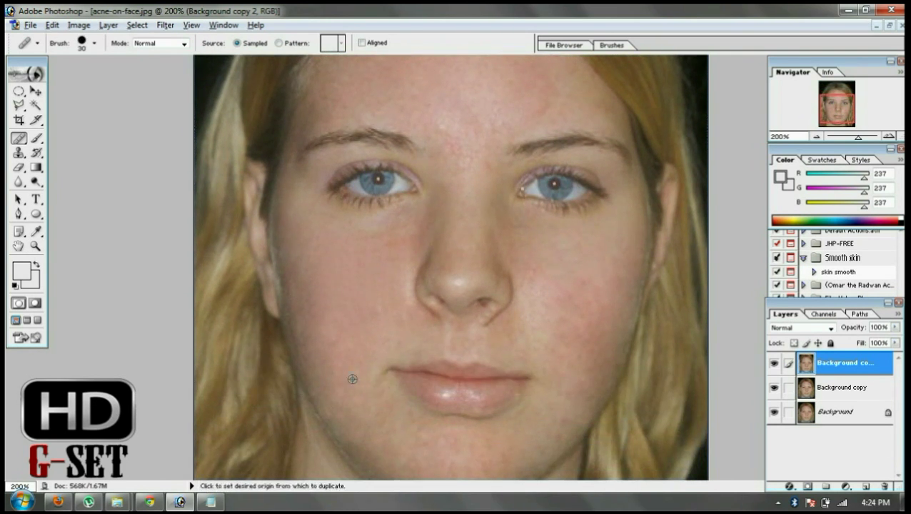
pyautogui.scroll(-1, 452, 261)
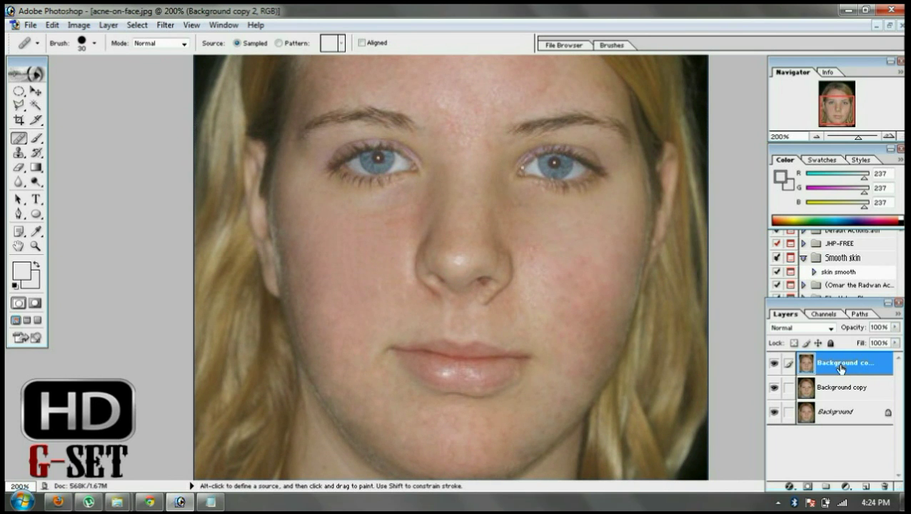
# Duplicate the Background copy 2 layer and soften the left cheek down to the jaw using the Blur tool at brush size 60.
pyautogui.moveTo(841, 367); pyautogui.dragTo(866, 486)
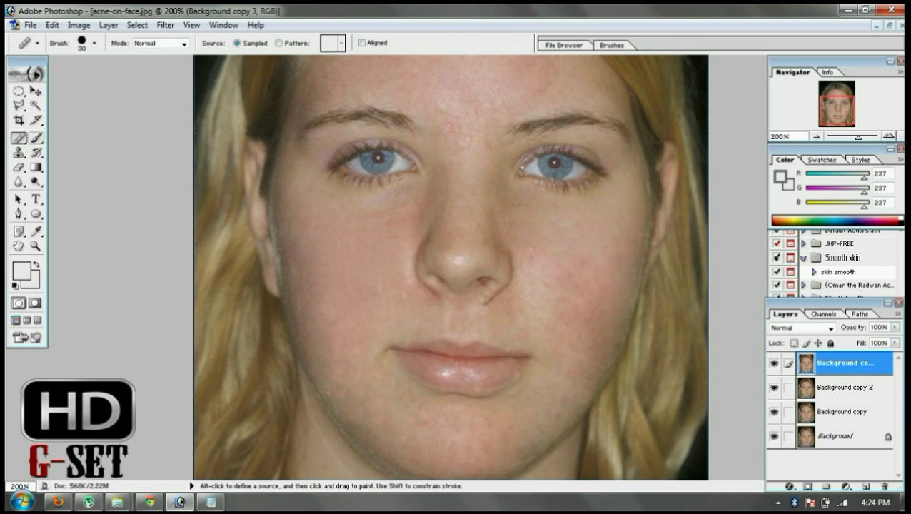
pyautogui.click(18, 185)
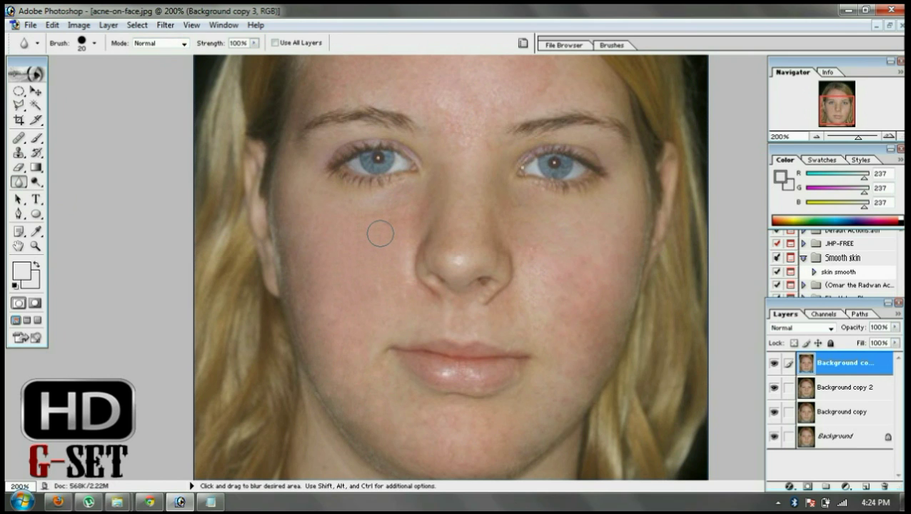
pyautogui.press(']')
pyautogui.press(']')
pyautogui.press(']')
pyautogui.press(']')
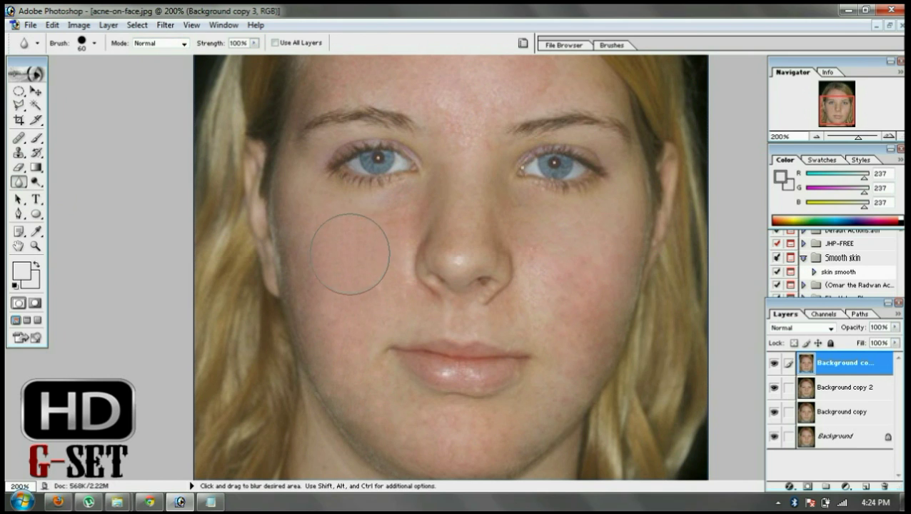
pyautogui.moveTo(347, 252)
pyautogui.mouseDown()
pyautogui.moveTo(337, 339)
pyautogui.moveTo(339, 305)
pyautogui.moveTo(395, 307)
pyautogui.moveTo(379, 307)
pyautogui.moveTo(355, 366)
pyautogui.moveTo(360, 381)
pyautogui.moveTo(351, 374)
pyautogui.moveTo(374, 378)
pyautogui.moveTo(404, 414)
pyautogui.moveTo(418, 415)
pyautogui.moveTo(359, 412)
pyautogui.mouseUp()
# Blur the chin and the right cheek with the brush size set to 50.
pyautogui.press('[')
pyautogui.press('[')
pyautogui.press('[')
pyautogui.press(']')
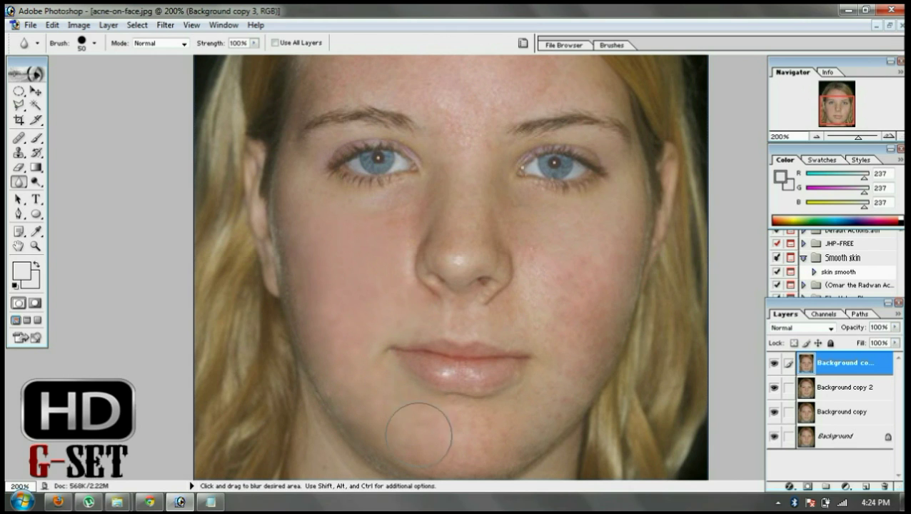
pyautogui.moveTo(419, 435)
pyautogui.mouseDown()
pyautogui.moveTo(489, 437)
pyautogui.moveTo(459, 435)
pyautogui.moveTo(527, 418)
pyautogui.moveTo(586, 309)
pyautogui.moveTo(582, 269)
pyautogui.moveTo(555, 305)
pyautogui.moveTo(544, 254)
pyautogui.moveTo(595, 228)
pyautogui.mouseUp()
# Blur the skin of the forehead and between the eyebrows with the brush size set to 70.
pyautogui.press('[')
pyautogui.press('[')
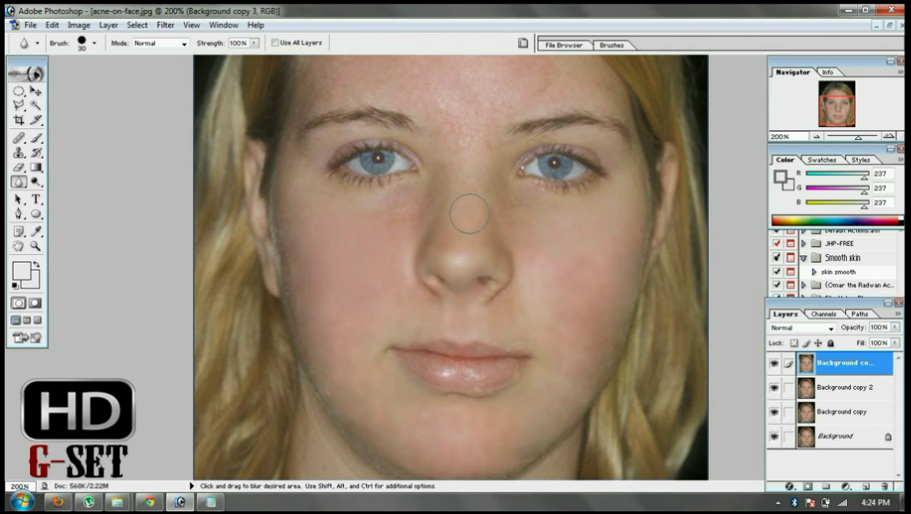
pyautogui.press('[')
pyautogui.press('[')
pyautogui.scroll(3, 465, 171)
pyautogui.press(']')
pyautogui.press(']')
pyautogui.press(']')
pyautogui.press(']')
pyautogui.press(']')
pyautogui.press(']')
pyautogui.moveTo(463, 147); pyautogui.dragTo(435, 130)
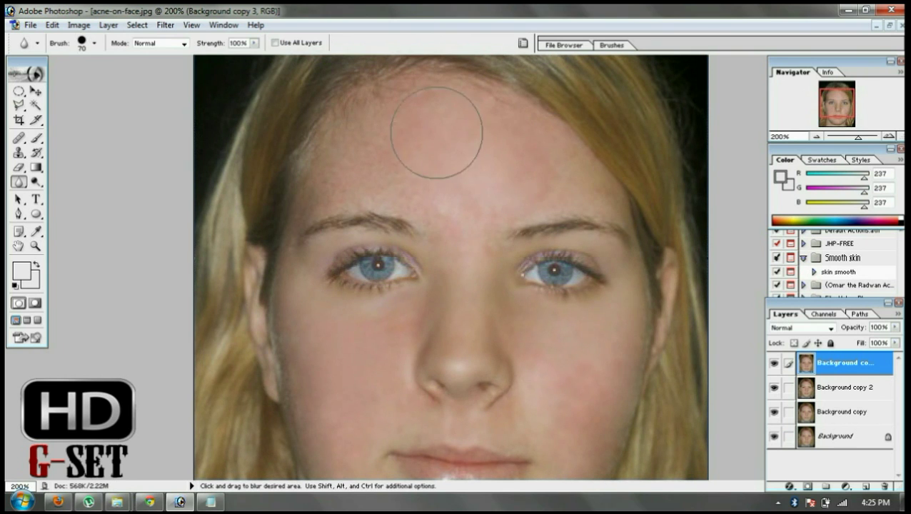
# Reduce the Blur brush size to 20 and review the softened skin across the forehead, cheeks and chin.
pyautogui.press('[')
pyautogui.press('[')
pyautogui.press('[')
pyautogui.press('[')
pyautogui.press('[')
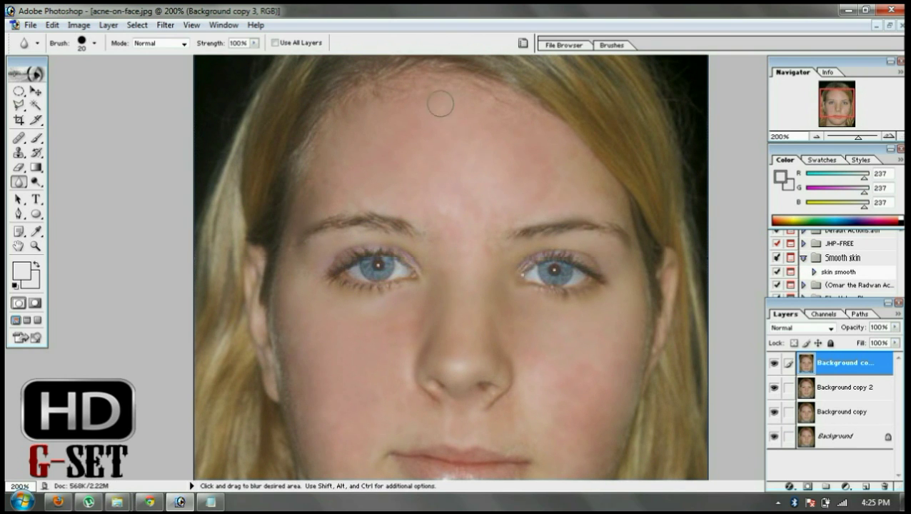
pyautogui.scroll(-3, 438, 243)
pyautogui.scroll(3, 408, 301)
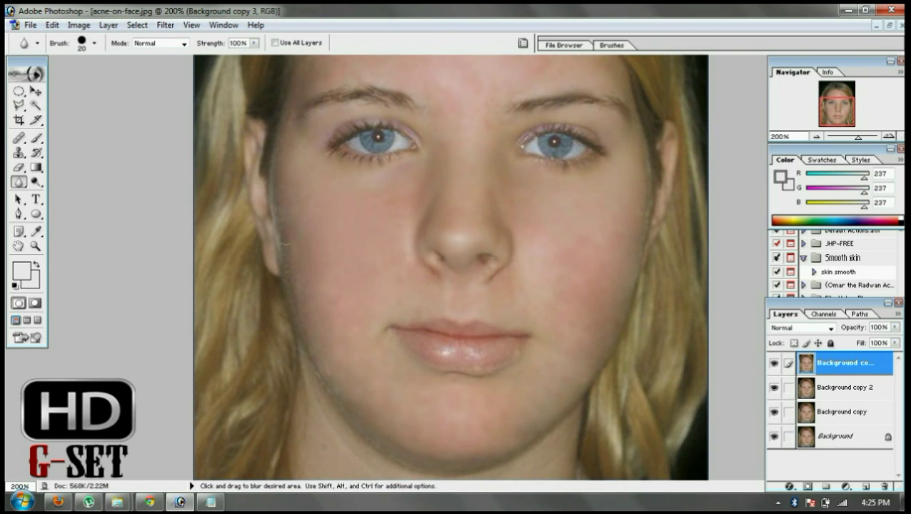
pyautogui.scroll(-3, 632, 280)
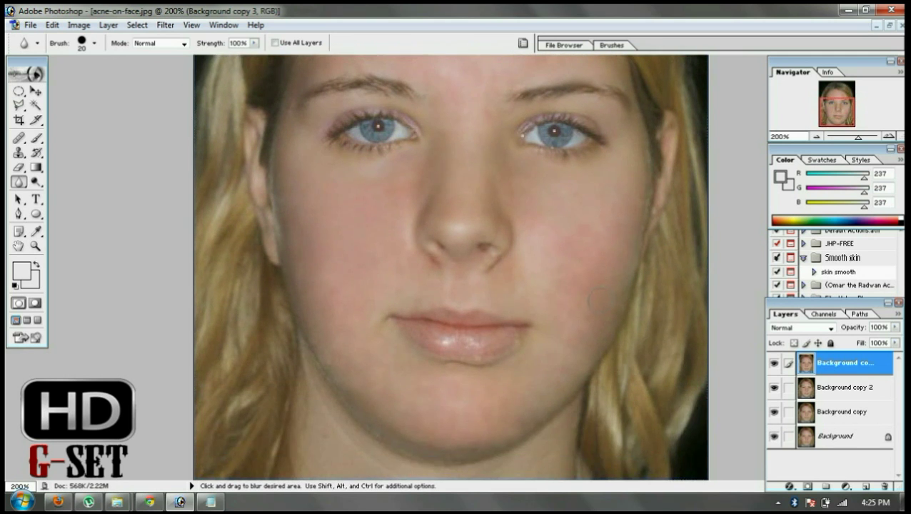
pyautogui.scroll(1, 681, 295)
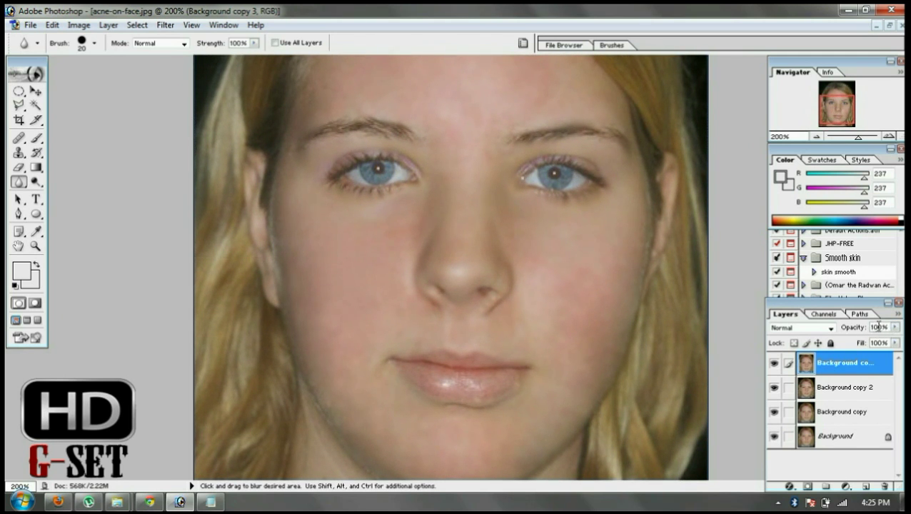
# Set the Background copy 3 layer's opacity to 60% and switch to the Dodge tool with range Midtones and exposure 29%.
pyautogui.moveTo(895, 327); pyautogui.dragTo(878, 344)
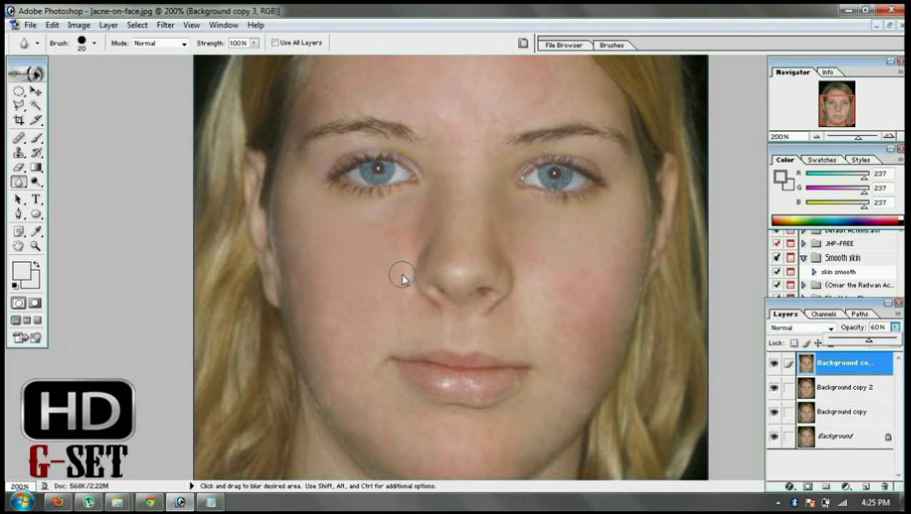
pyautogui.click(37, 184)
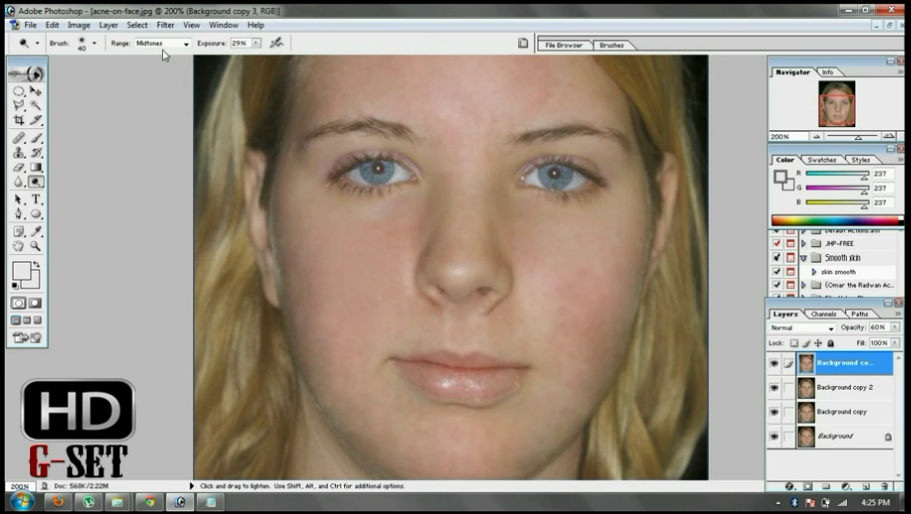
pyautogui.rightClick(43, 186)
pyautogui.click(76, 182)
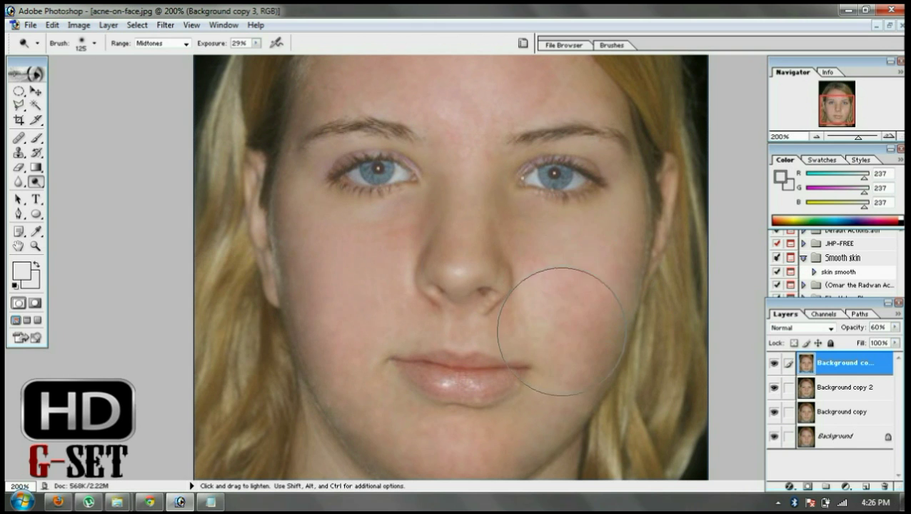
# Lighten the reddish skin of the cheeks and face using the Dodge tool at brush size 125.
pyautogui.scroll(3, 480, 200)
pyautogui.scroll(-5, 473, 366)
pyautogui.scroll(8, 488, 396)
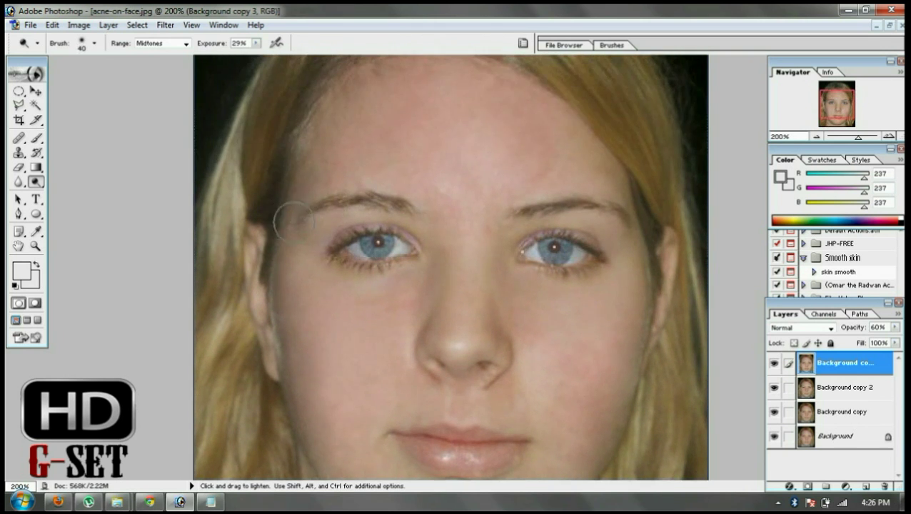
# Lighten the skin around and under the eyes with the Dodge brush size reduced to 20.
pyautogui.scroll(1, 523, 140)
pyautogui.press(']')
pyautogui.press(']')
pyautogui.press(']')
pyautogui.press(']')
pyautogui.press(']')
pyautogui.press('[')
pyautogui.press('[')
pyautogui.press('[')
pyautogui.press('[')
pyautogui.press('[')
pyautogui.press('[')
pyautogui.press('[')
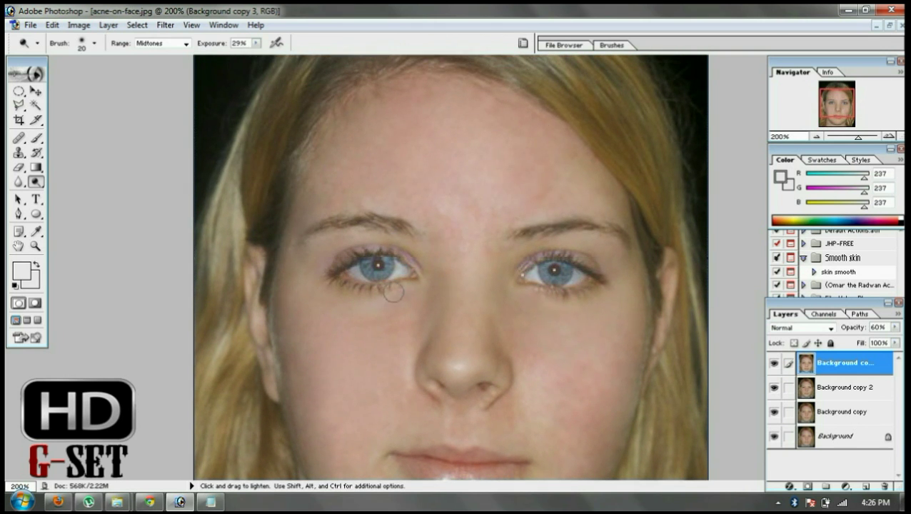
# Even out the redness of the right cheek with the Dodge tool at brush size 70.
pyautogui.scroll(-6, 483, 358)
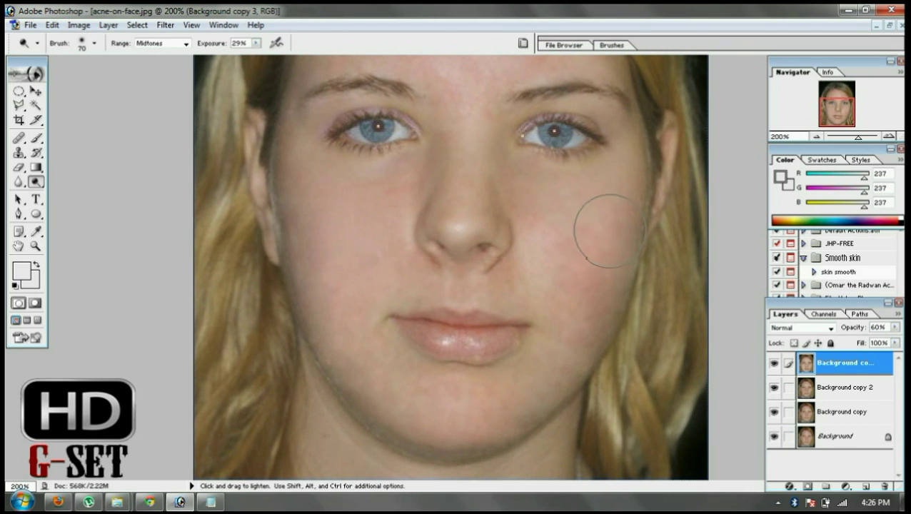
pyautogui.press(']')
pyautogui.press(']')
pyautogui.press(']')
pyautogui.scroll(1, 527, 338)
pyautogui.scroll(2, 527, 338)
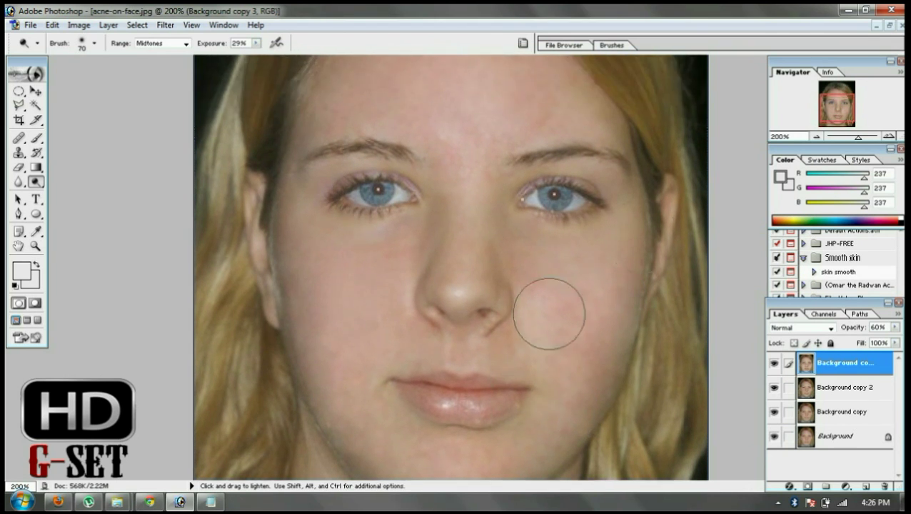
pyautogui.scroll(1, 559, 234)
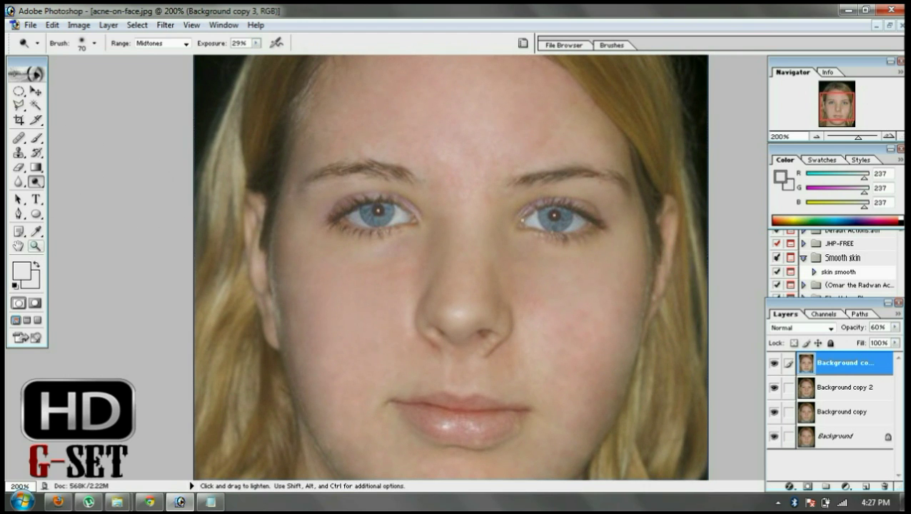
# Merge the Background copy 3 and Background copy 2 layers down into Background copy, with the whole portrait in view.
pyautogui.click(35, 246)
pyautogui.click(67, 43)
pyautogui.click(358, 241)
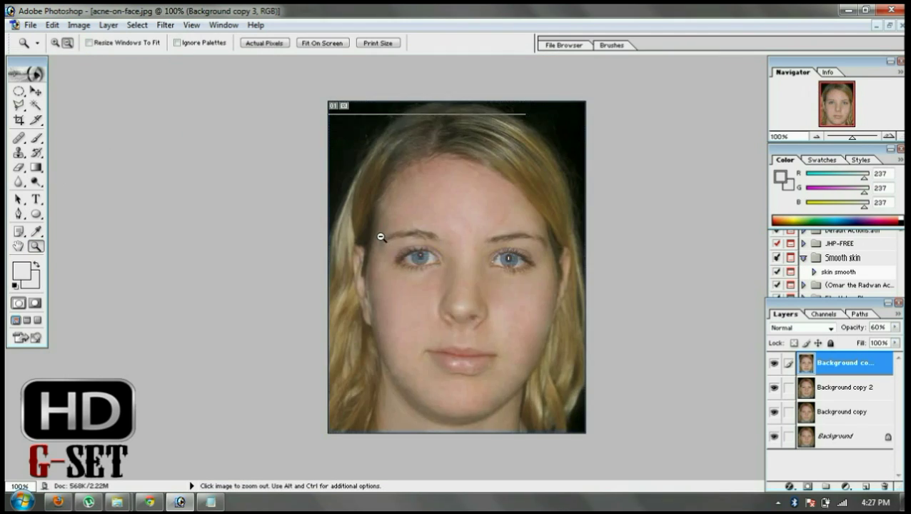
pyautogui.click(379, 238)
pyautogui.press('alt')
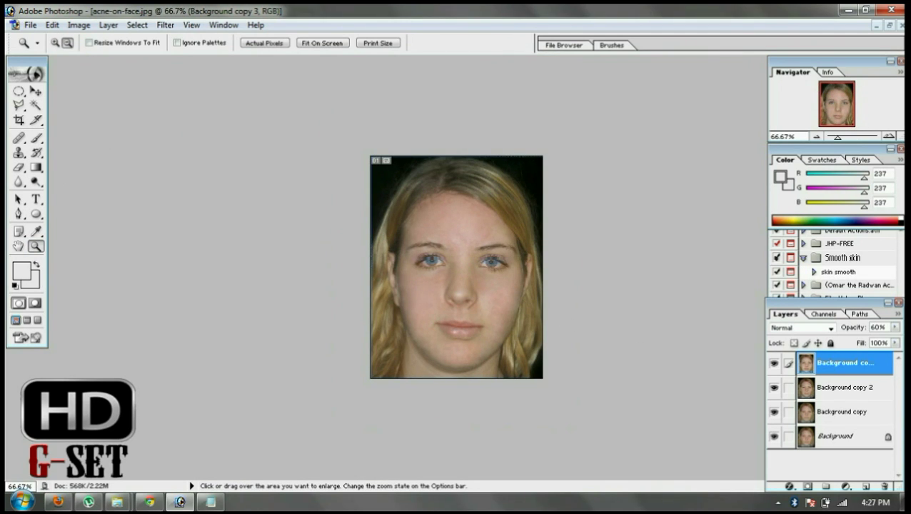
pyautogui.hotkey('ctrl', 'e')
pyautogui.hotkey('ctrl', 'e')
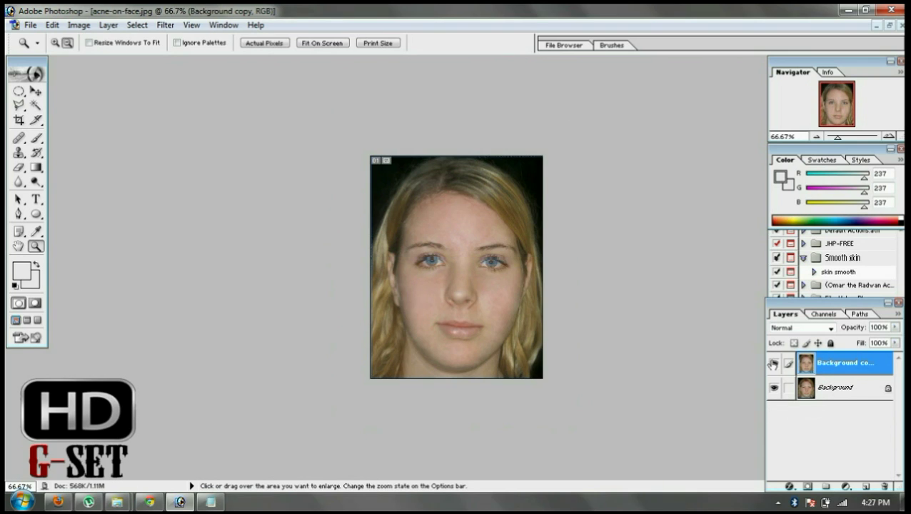
# Hide and show the merged Background copy layer to compare the retouched face with the original.
pyautogui.press('alt')
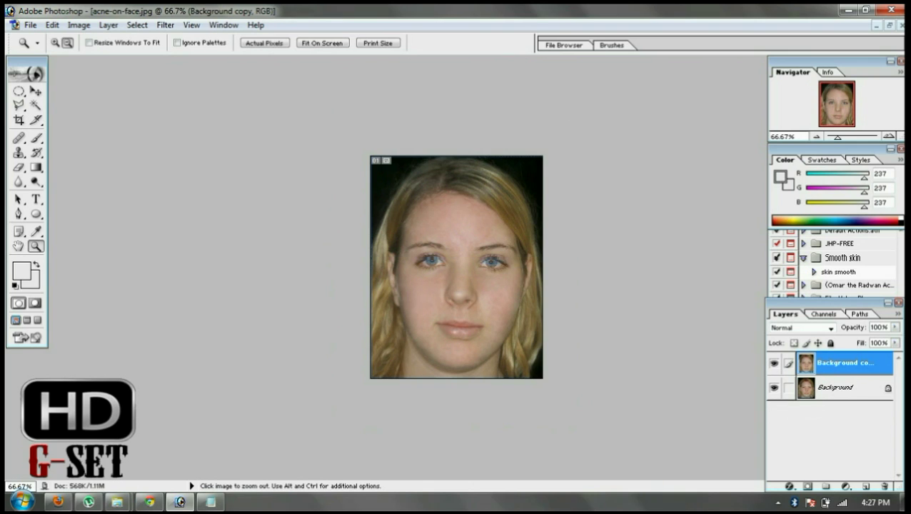
pyautogui.keyDown('alt'); pyautogui.click(527, 268); pyautogui.keyUp('alt')
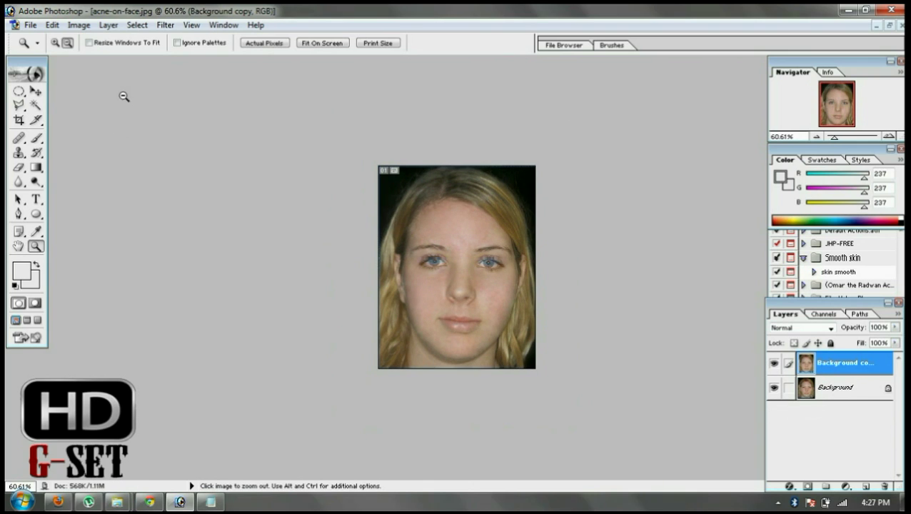
pyautogui.click(776, 365)
pyautogui.click(775, 364)
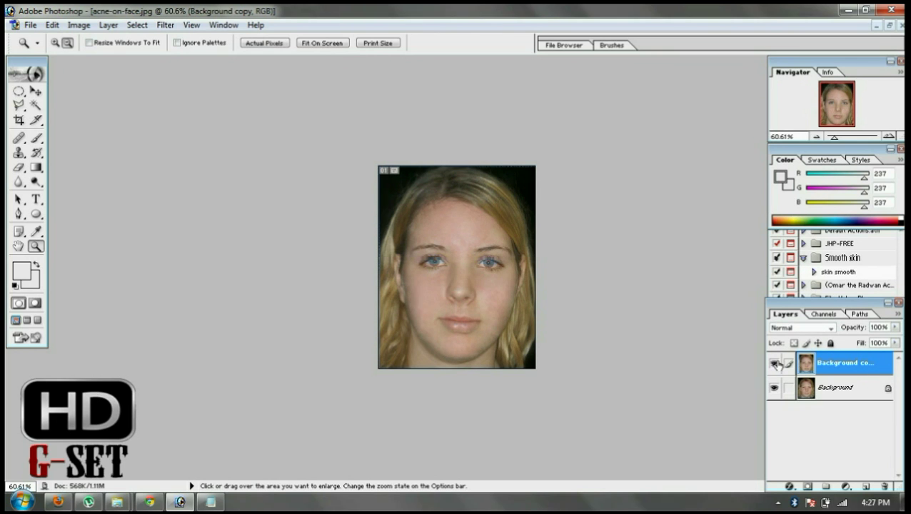